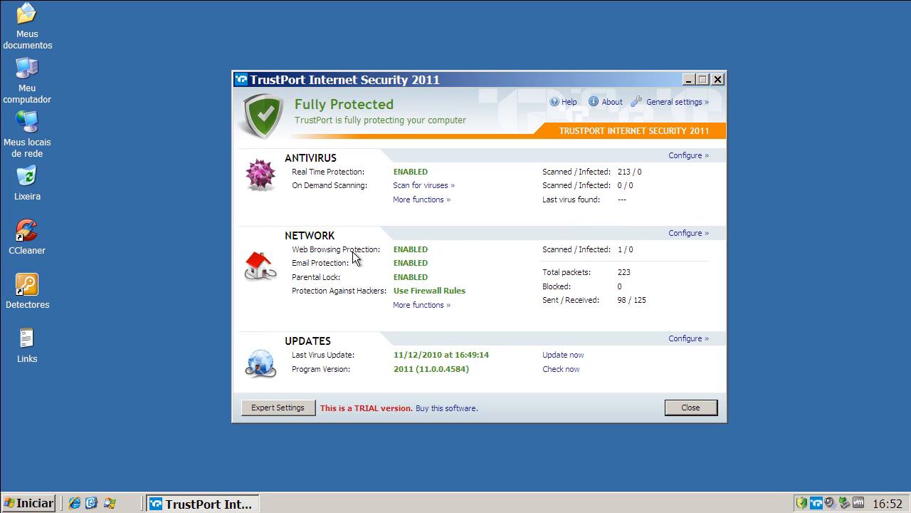
# Run the TrustPort Antivirus update, acknowledging the trial notice, and close the updater and the security window.
pyautogui.click(562, 354)
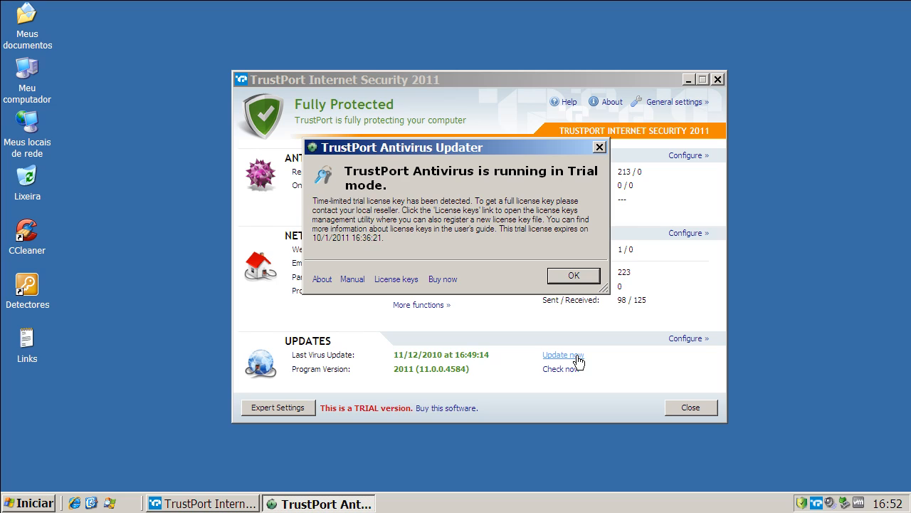
pyautogui.click(586, 278)
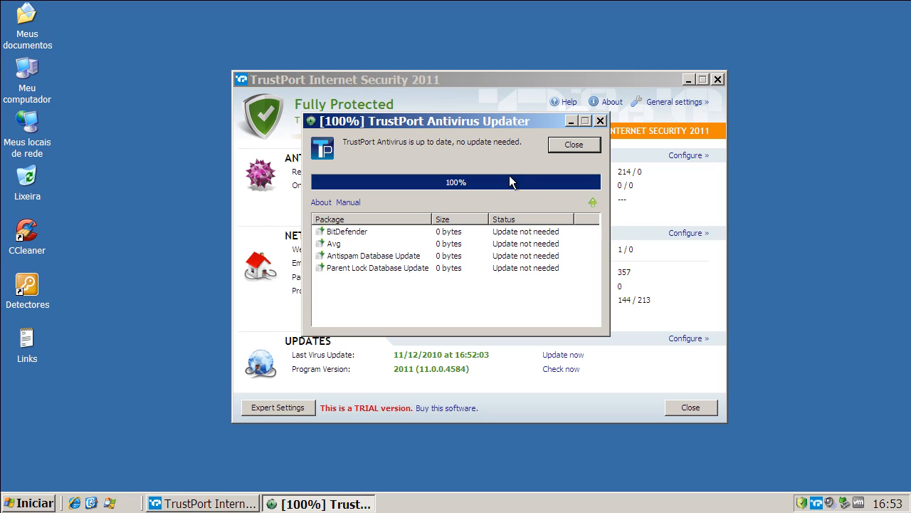
pyautogui.click(588, 143)
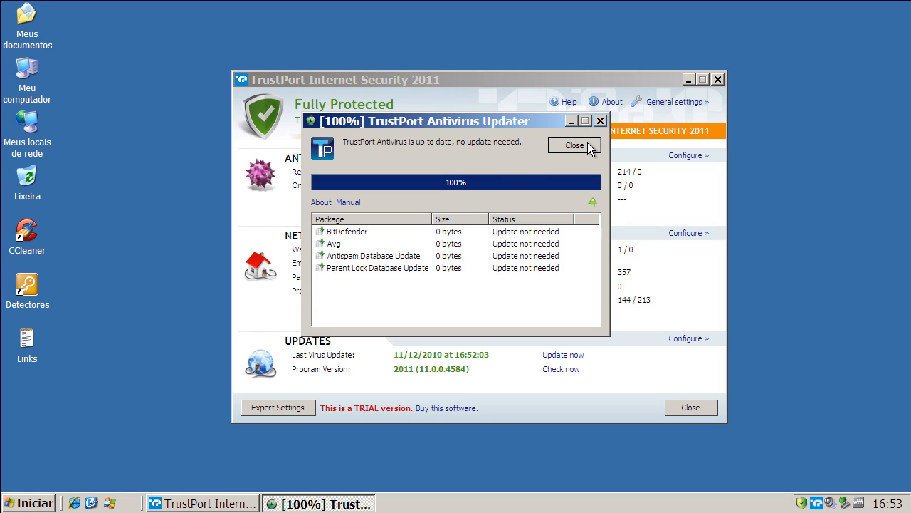
pyautogui.click(722, 79)
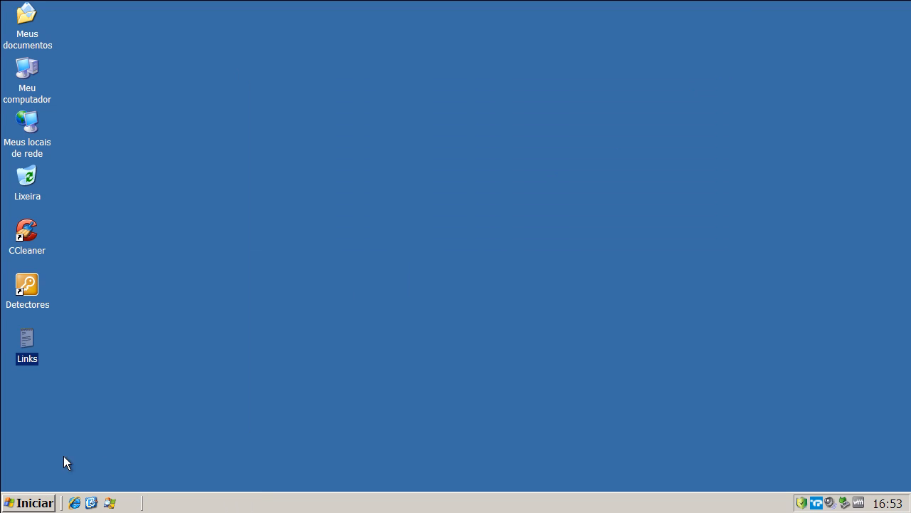
# Open Process Explorer, examine the memory use of the running TrustPort processes from avas.exe to tpmgma.exe, and minimize it.
pyautogui.click(110, 503)
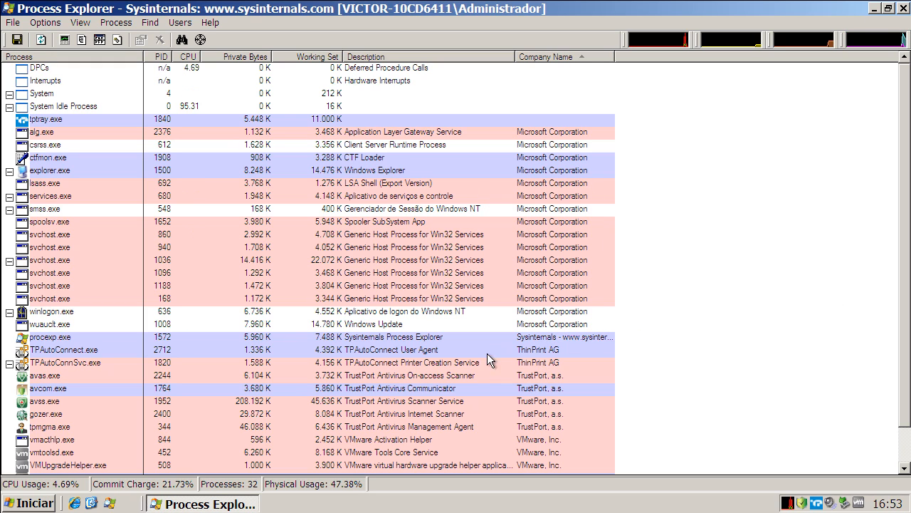
pyautogui.click(374, 375)
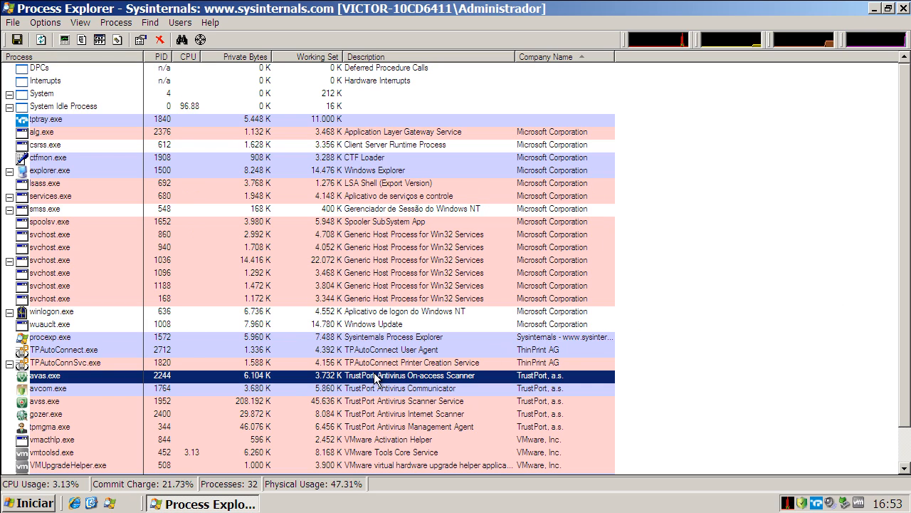
pyautogui.click(375, 388)
pyautogui.click(376, 401)
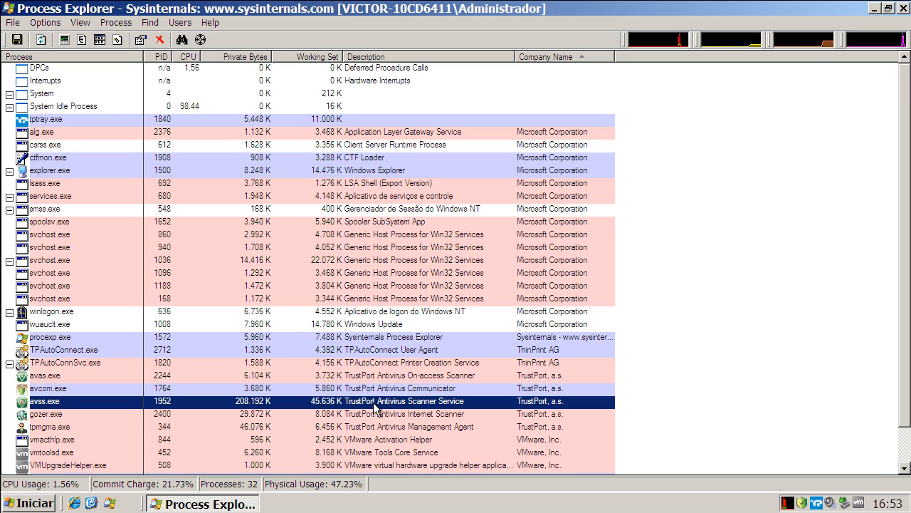
pyautogui.click(373, 413)
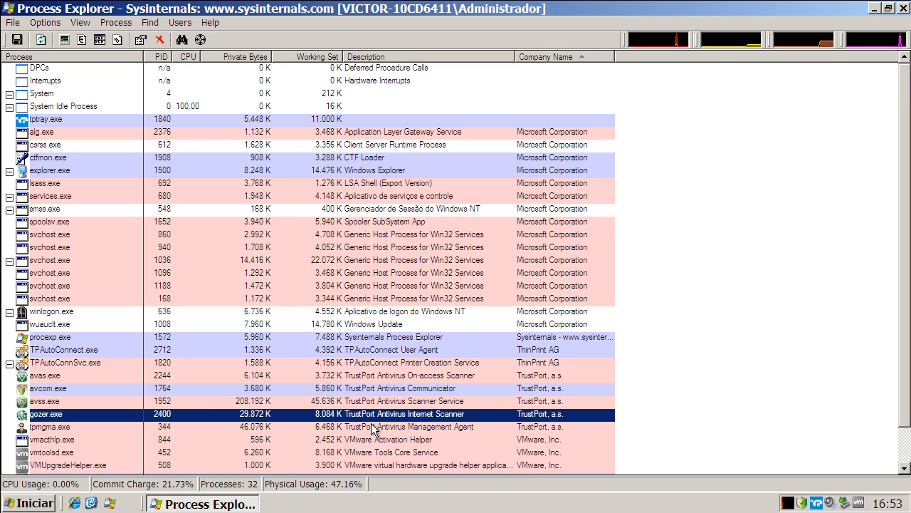
pyautogui.click(371, 426)
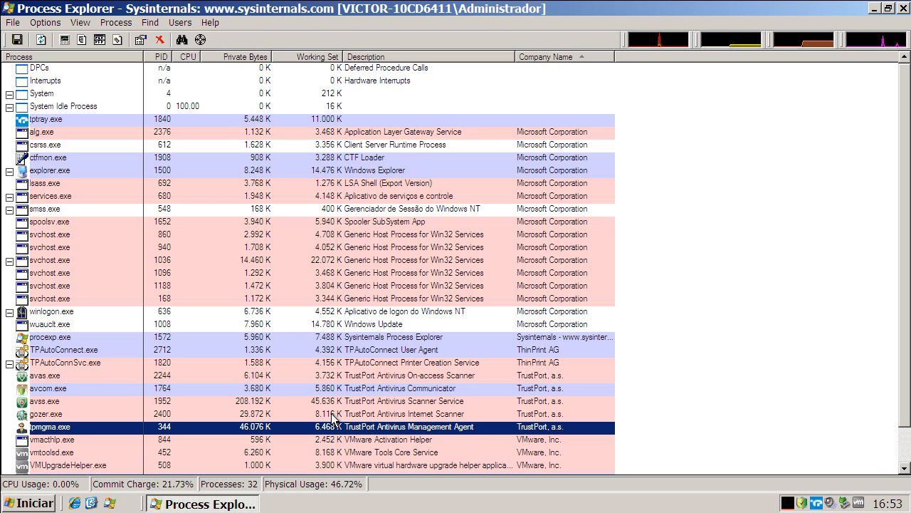
pyautogui.click(339, 414)
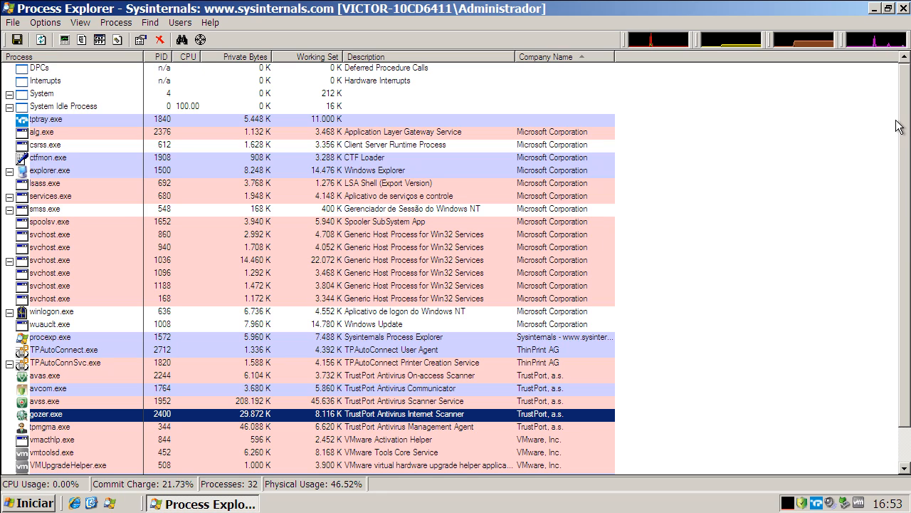
pyautogui.click(875, 9)
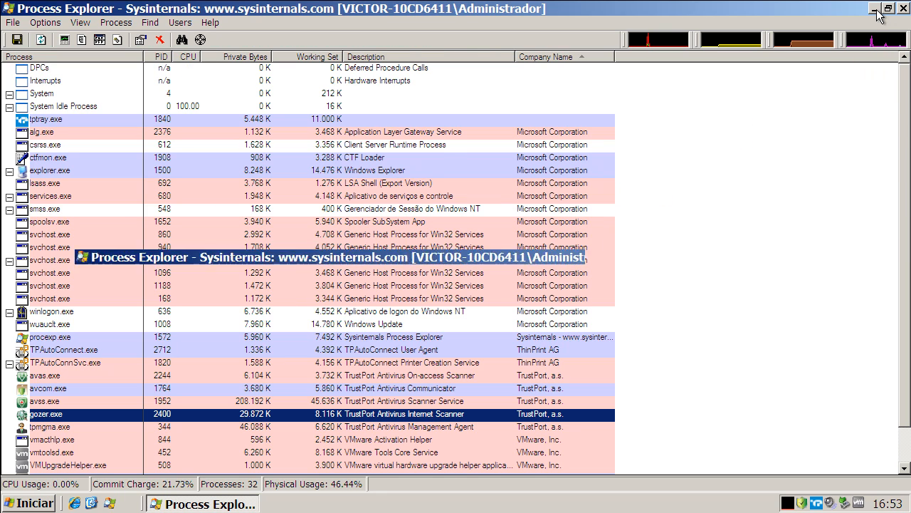
# Copy the first malware link, ending in setup_flash_player.exe, from the Links text file on the desktop and minimize the file.
pyautogui.doubleClick(33, 336)
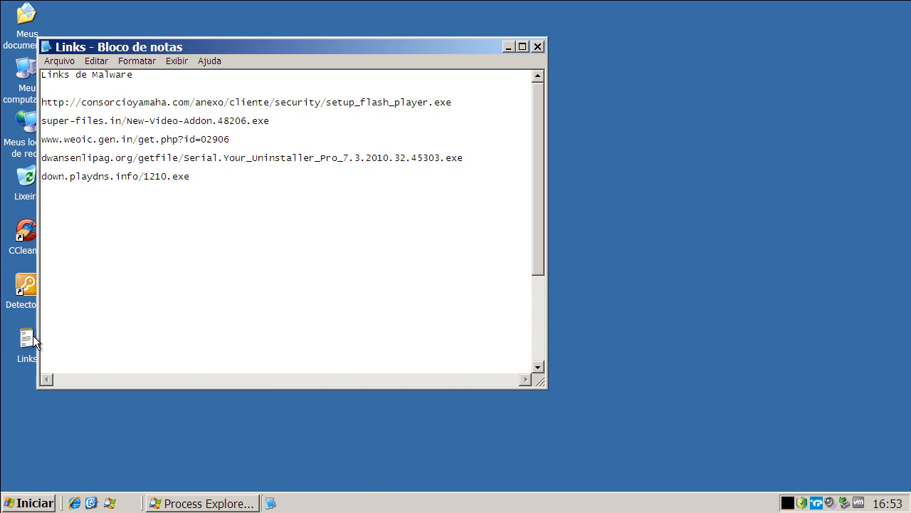
pyautogui.doubleClick(138, 104)
pyautogui.rightClick(141, 104)
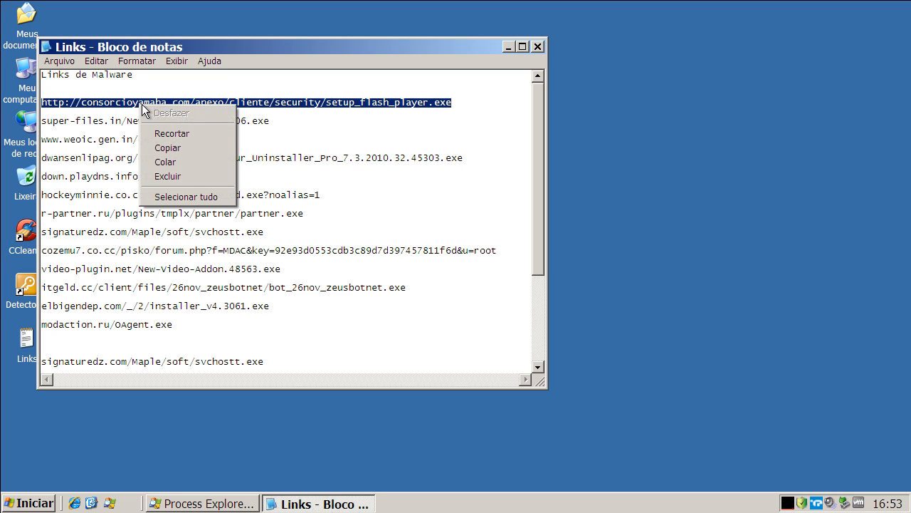
pyautogui.click(179, 146)
pyautogui.click(508, 47)
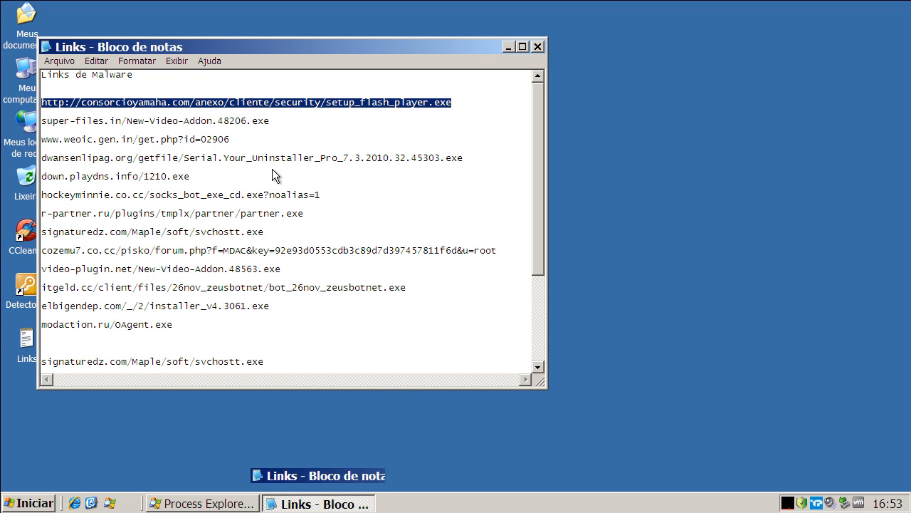
# Open Internet Explorer, dismiss the Google Chrome promotion, and select the current address for replacement.
pyautogui.click(77, 502)
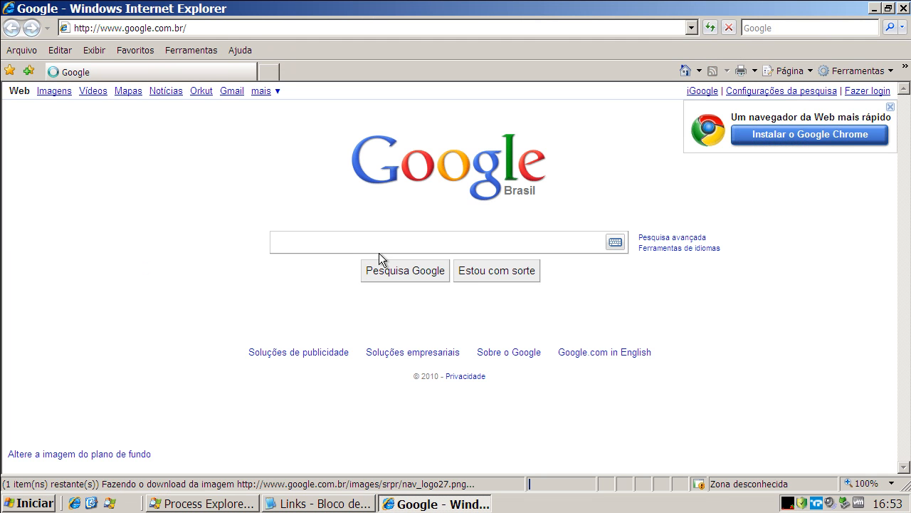
pyautogui.click(890, 106)
pyautogui.click(232, 26)
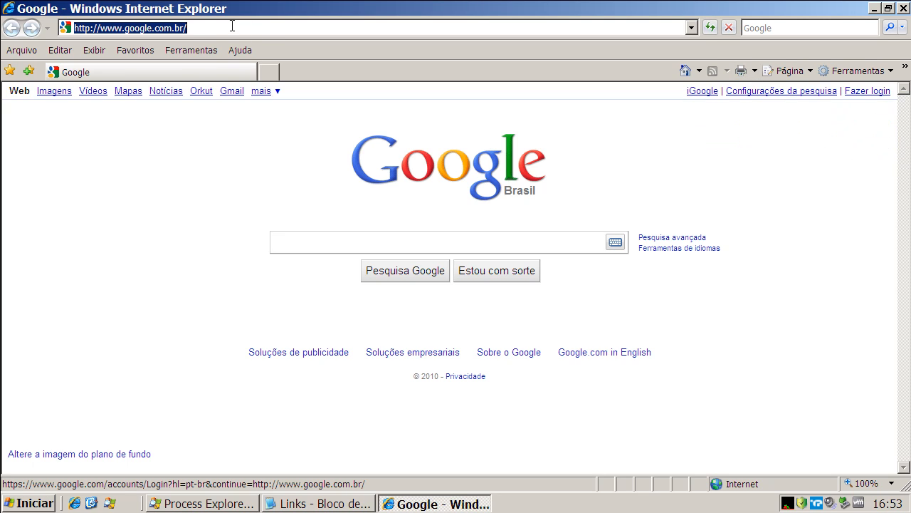
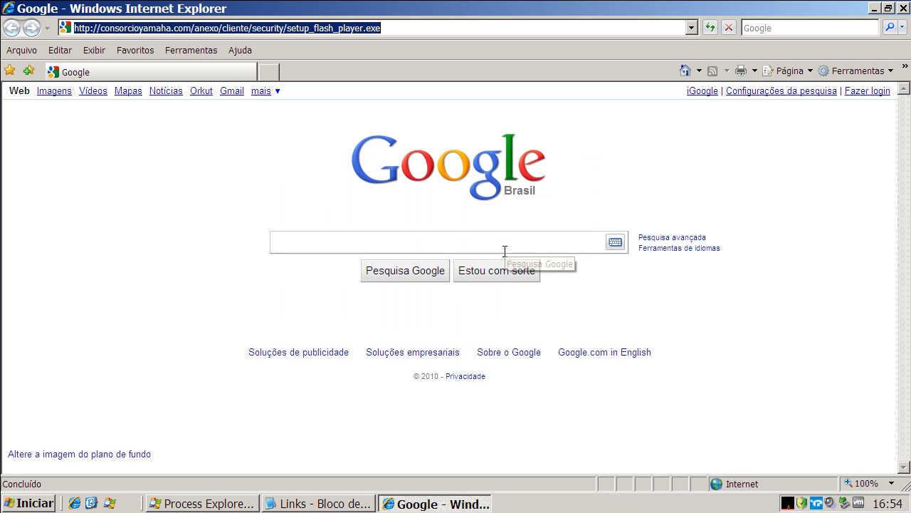
# Bring up Process Explorer, dismiss the TrustPort Antivirus infection alert, and minimize Process Explorer.
pyautogui.click(245, 503)
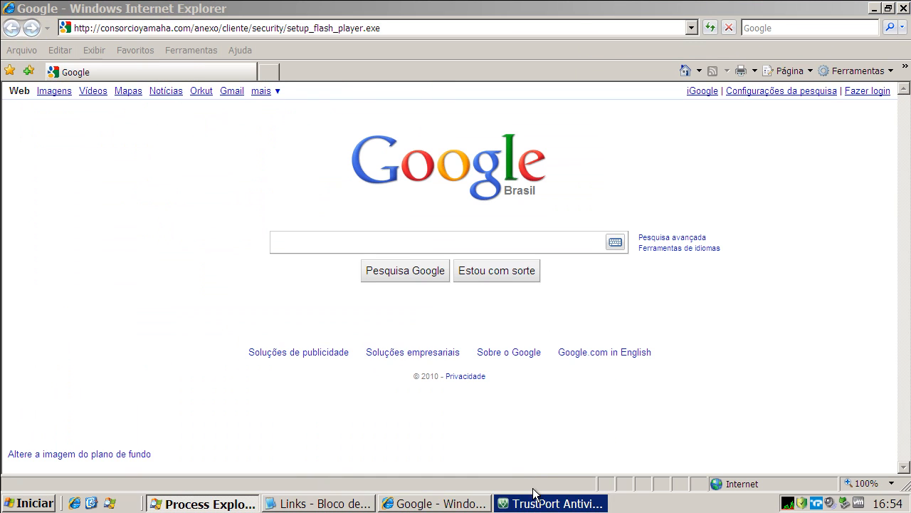
pyautogui.click(536, 504)
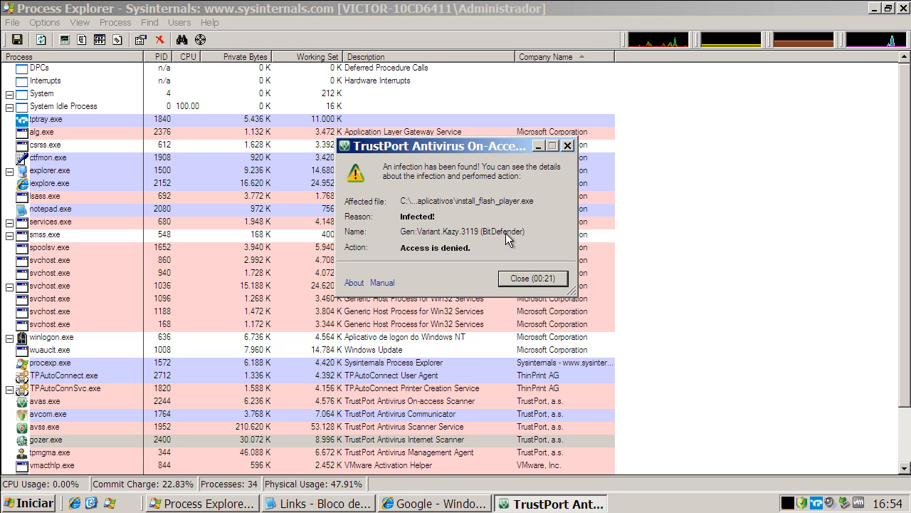
pyautogui.click(529, 279)
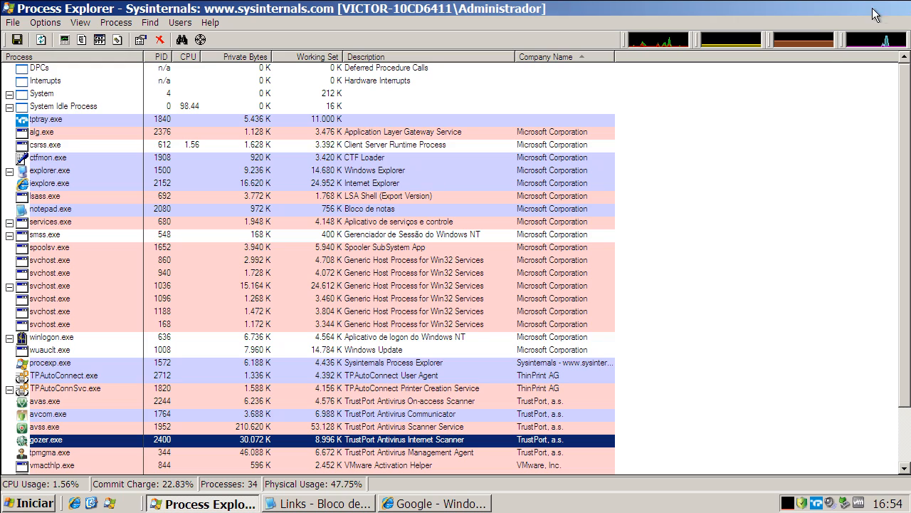
pyautogui.click(872, 9)
# Copy the second malware link, super-files.in/New-Video-Addon.48206.exe, from the Links text file.
pyautogui.click(269, 504)
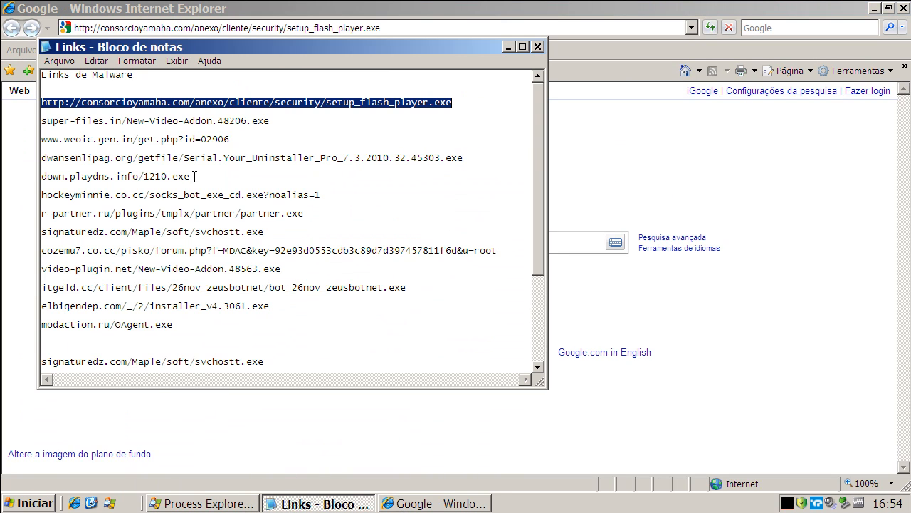
pyautogui.doubleClick(191, 120)
pyautogui.rightClick(191, 120)
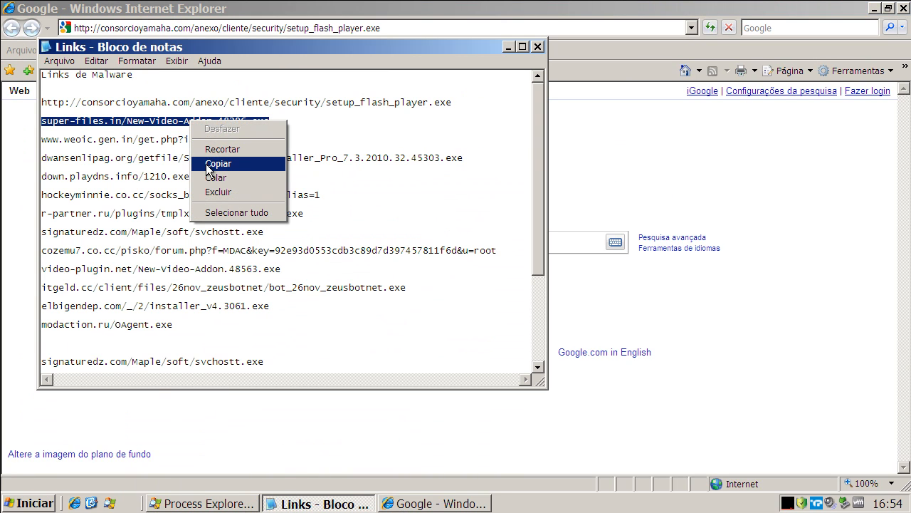
pyautogui.click(210, 164)
# Load the copied super-files.in link in Internet Explorer and run New-Video-Addon.48206.exe, accepting the security warnings.
pyautogui.click(157, 28)
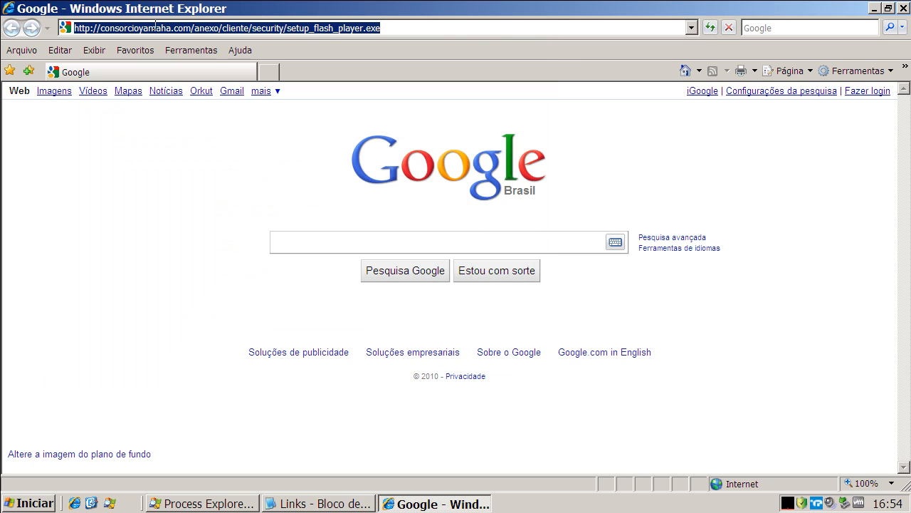
pyautogui.hotkey('ctrl', 'v')
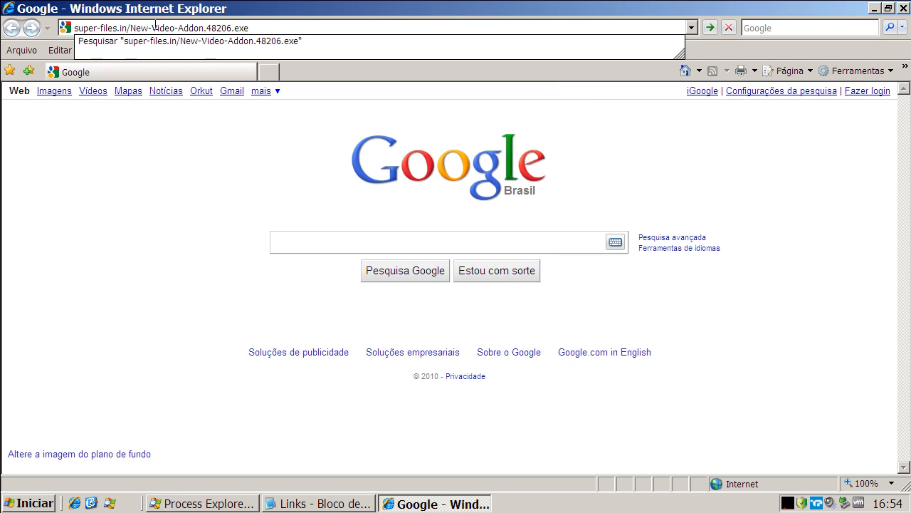
pyautogui.press('Return')
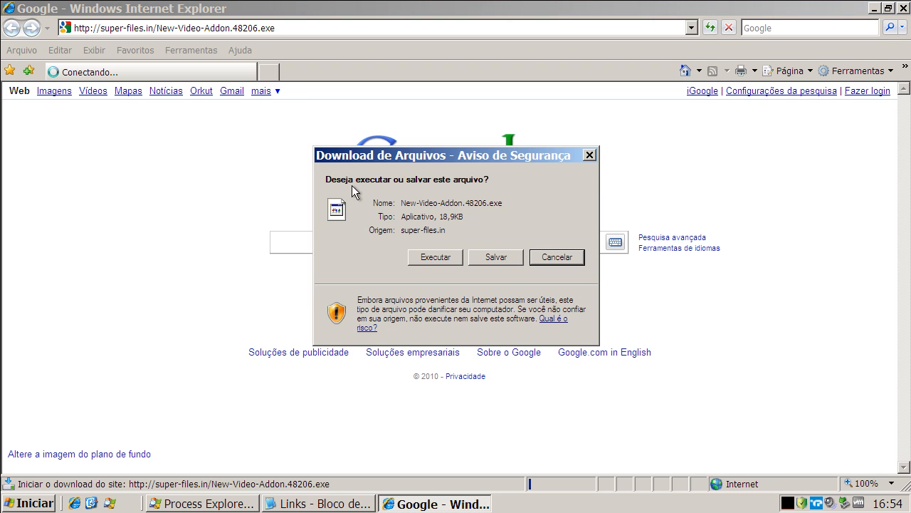
pyautogui.click(427, 257)
pyautogui.click(493, 244)
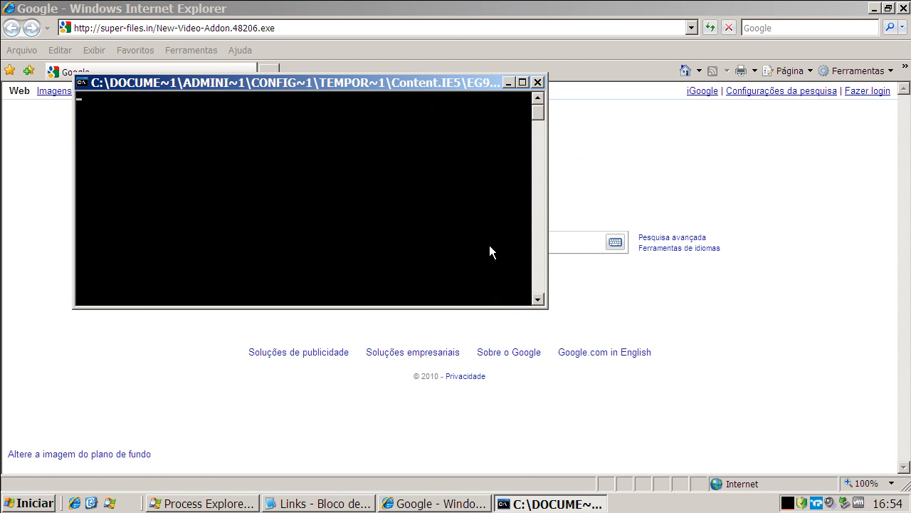
pyautogui.click(335, 504)
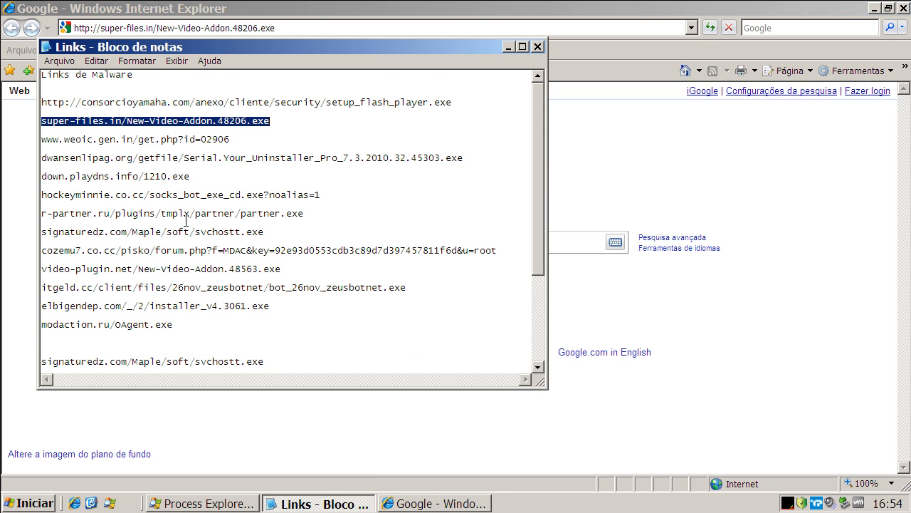
pyautogui.doubleClick(154, 139)
pyautogui.rightClick(154, 139)
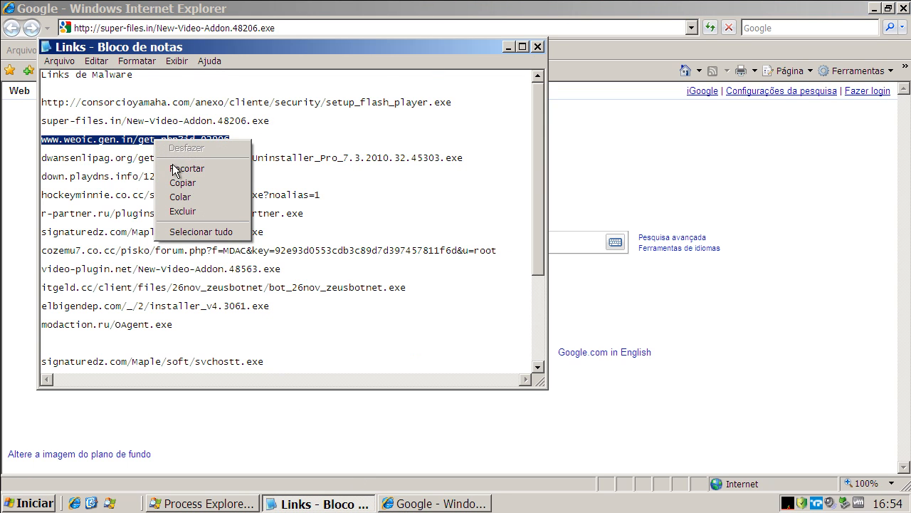
pyautogui.click(175, 182)
pyautogui.click(164, 32)
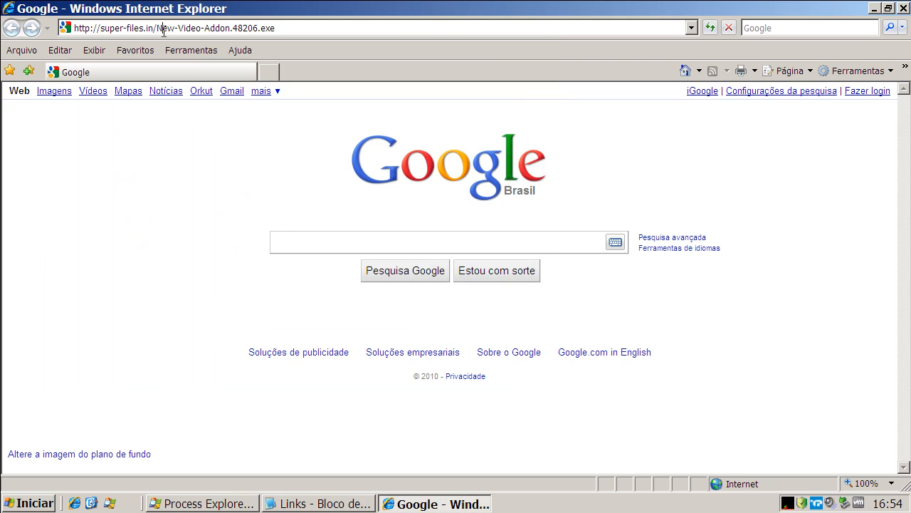
pyautogui.click(164, 32)
pyautogui.rightClick(164, 26)
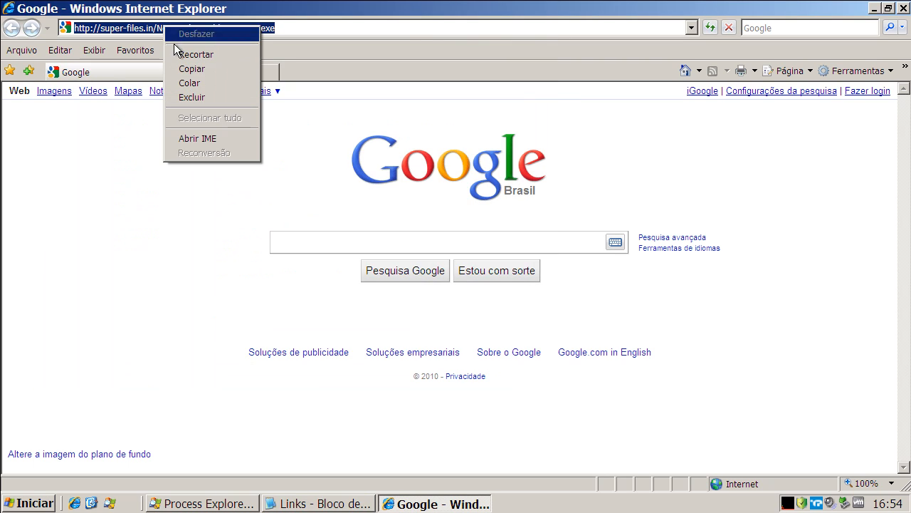
pyautogui.click(194, 81)
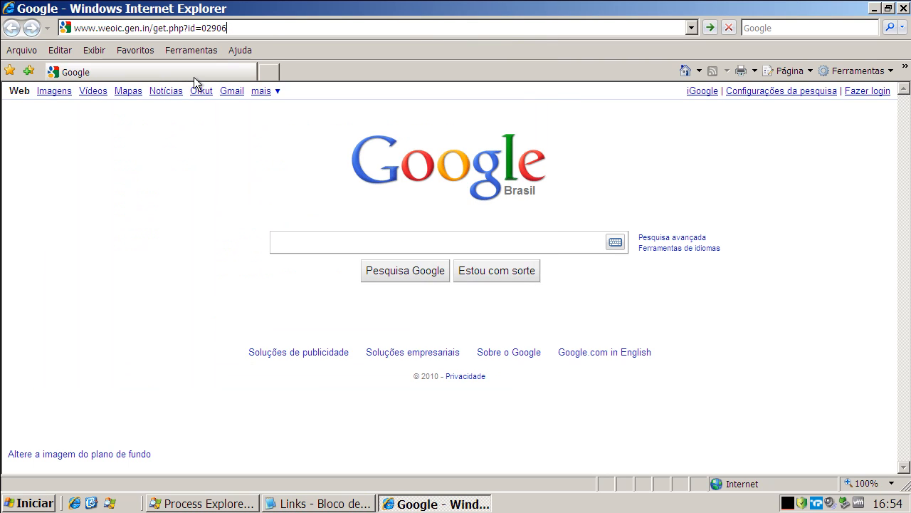
pyautogui.press('Return')
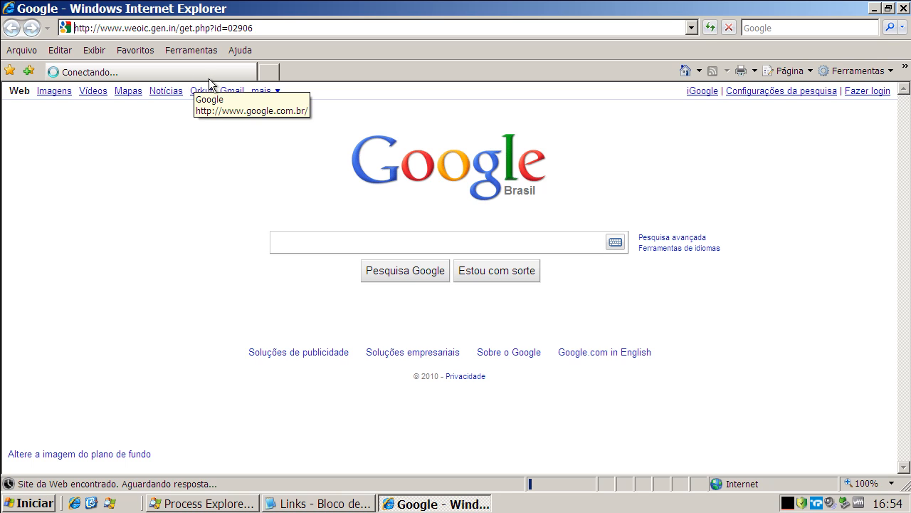
pyautogui.click(431, 257)
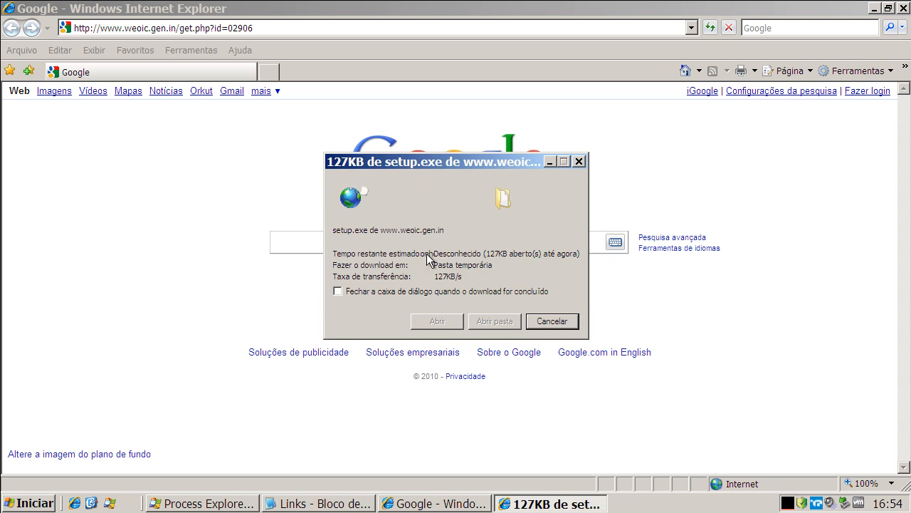
pyautogui.click(506, 241)
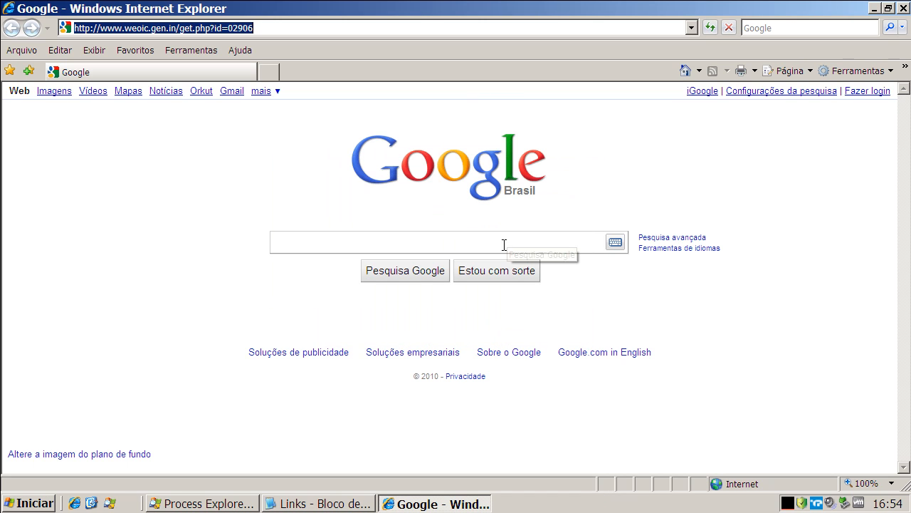
# Close the Microsoft Security Essentials Alert window and kill the setup[1].exe process in Process Explorer.
pyautogui.click(360, 504)
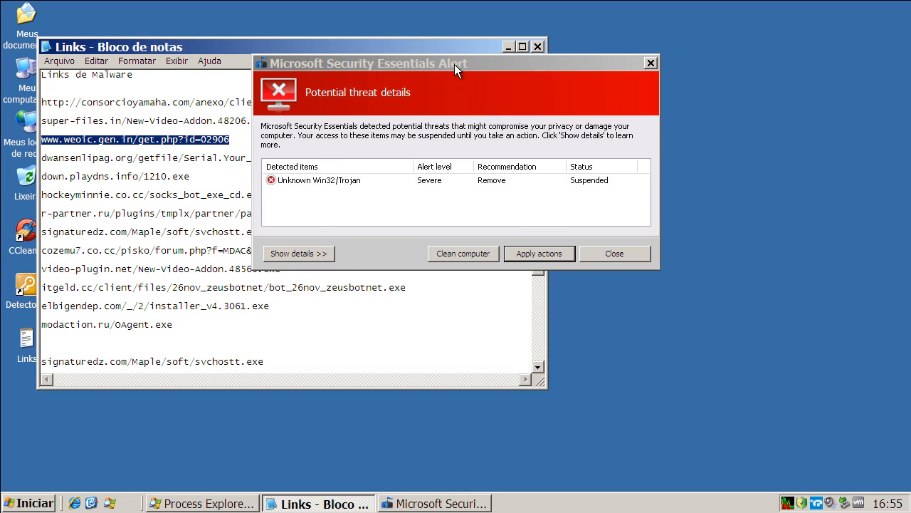
pyautogui.click(651, 64)
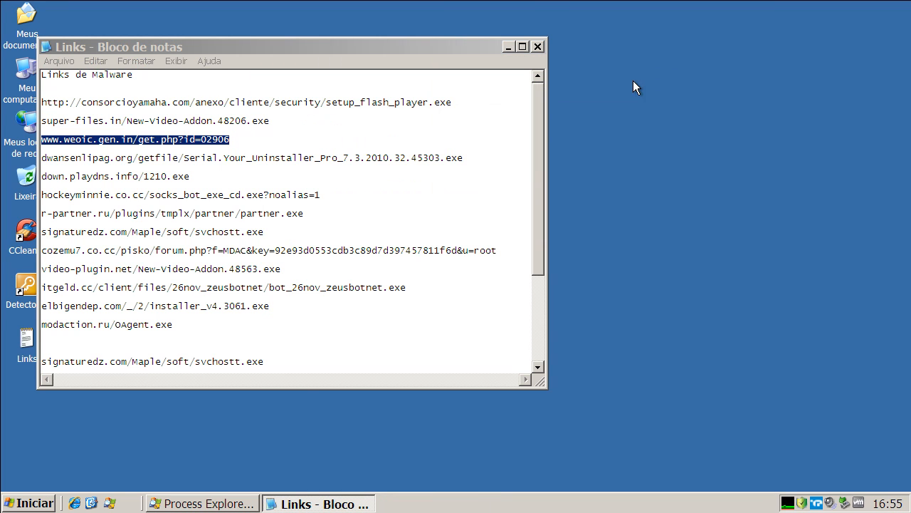
pyautogui.click(247, 503)
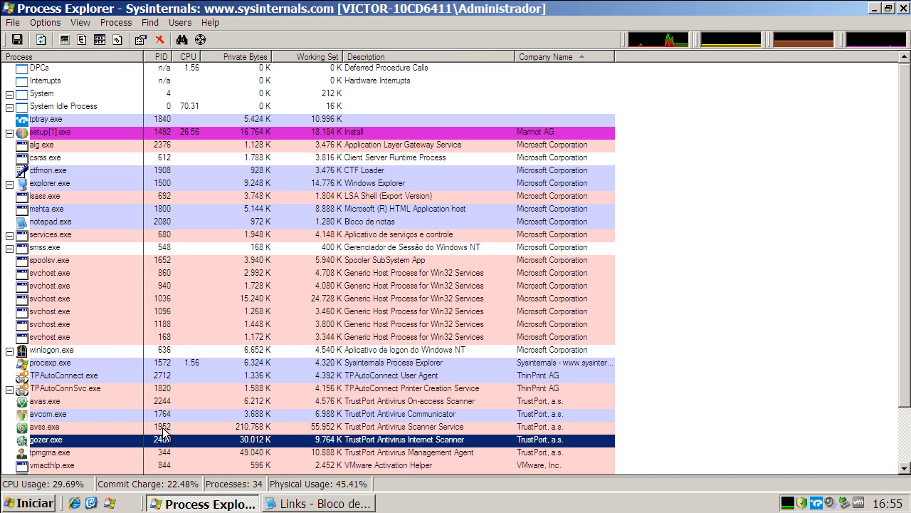
pyautogui.click(70, 143)
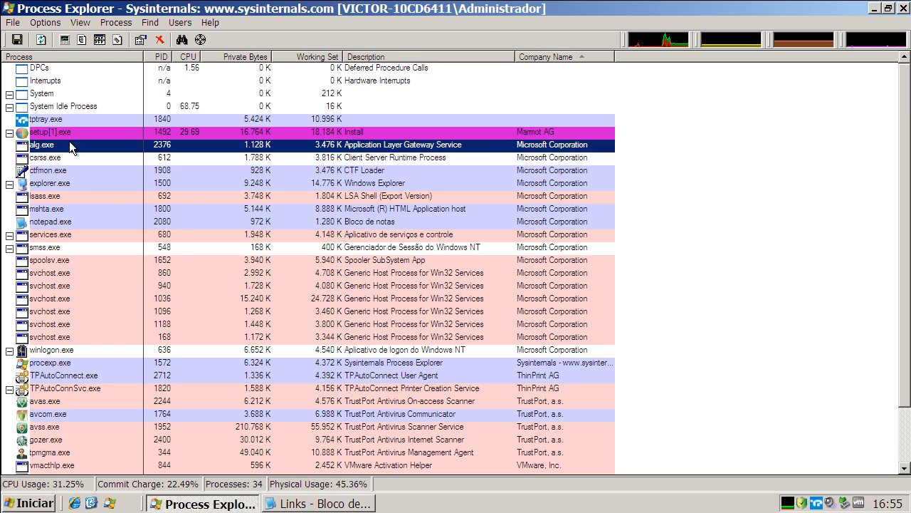
pyautogui.click(66, 134)
pyautogui.rightClick(65, 135)
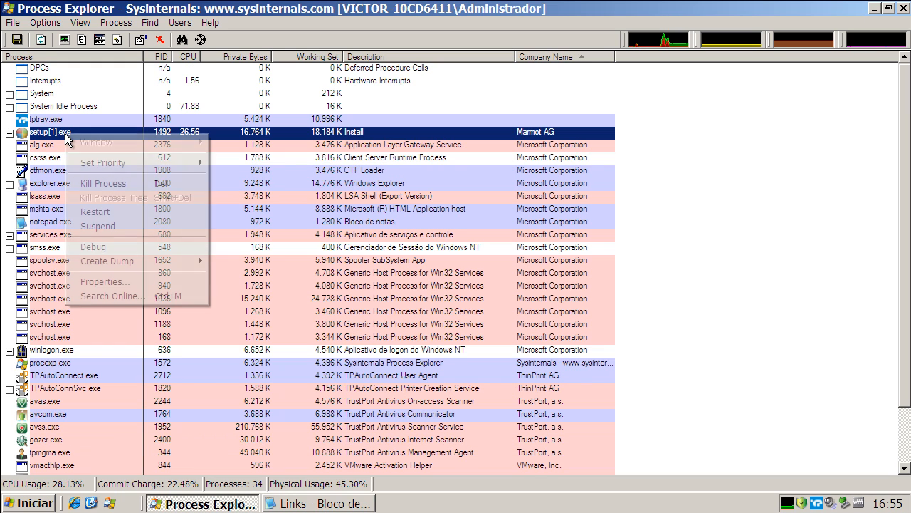
pyautogui.click(103, 184)
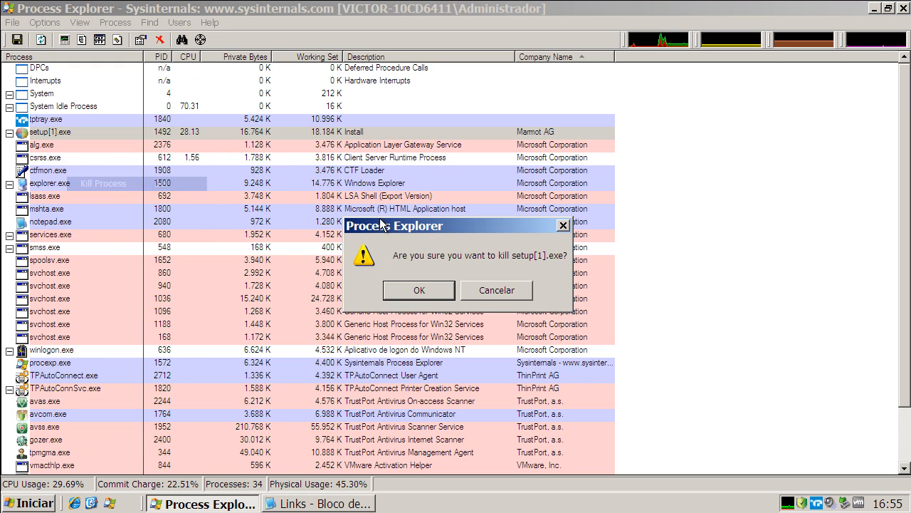
pyautogui.click(419, 289)
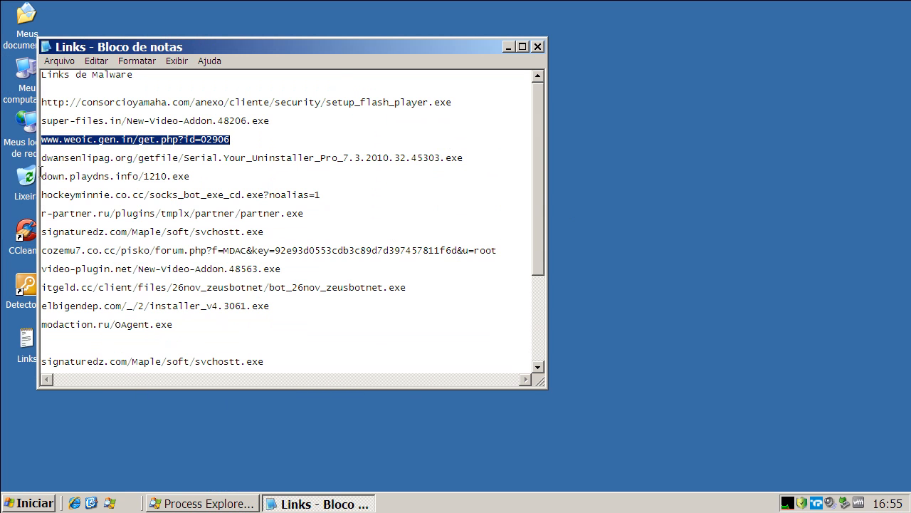
# Copy the fourth malware link, dwansenlipag.org/getfile/Serial.Your_Uninstaller_Pro_7.3.2010.32.45303.exe, from the Links text file and minimize the file.
pyautogui.doubleClick(66, 162)
pyautogui.rightClick(66, 162)
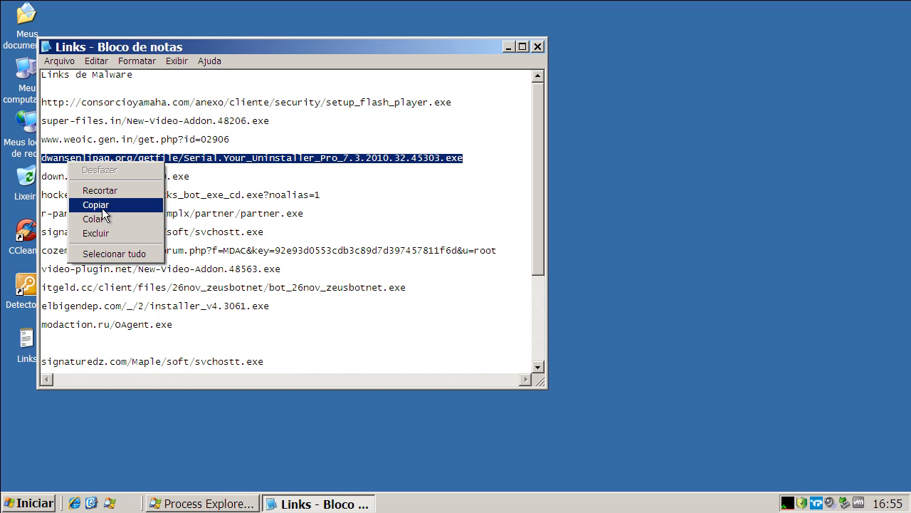
pyautogui.click(102, 208)
pyautogui.click(509, 47)
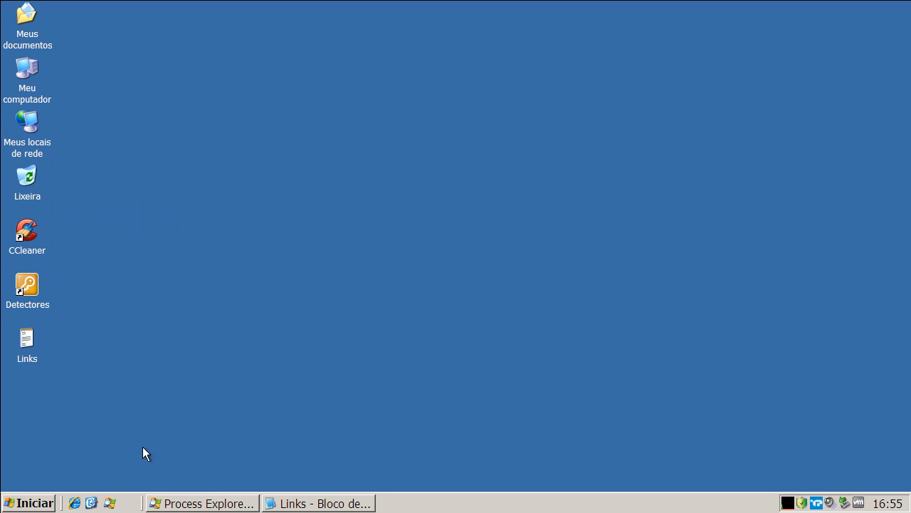
# Open Internet Explorer, try to load the copied dwansenlipag.org link, and return to the Google home page.
pyautogui.click(74, 501)
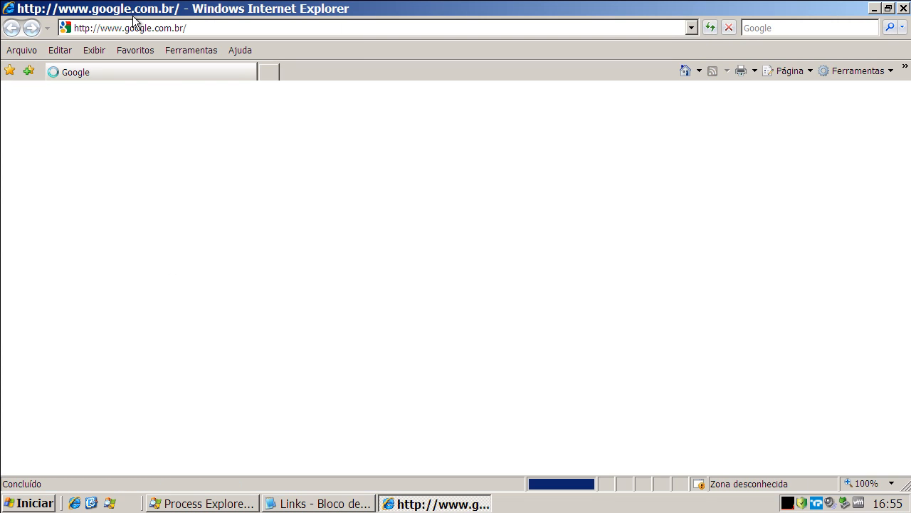
pyautogui.click(135, 26)
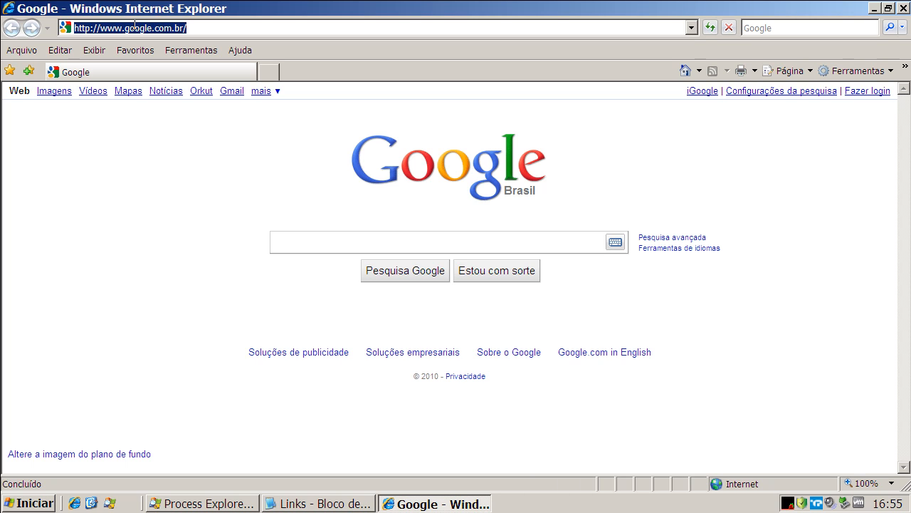
pyautogui.hotkey('ctrl', 'v')
pyautogui.press('Return')
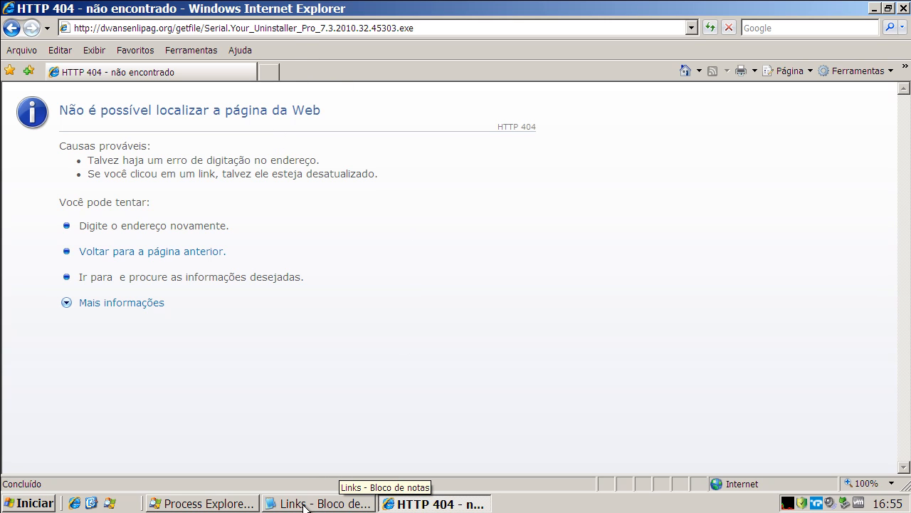
pyautogui.click(683, 72)
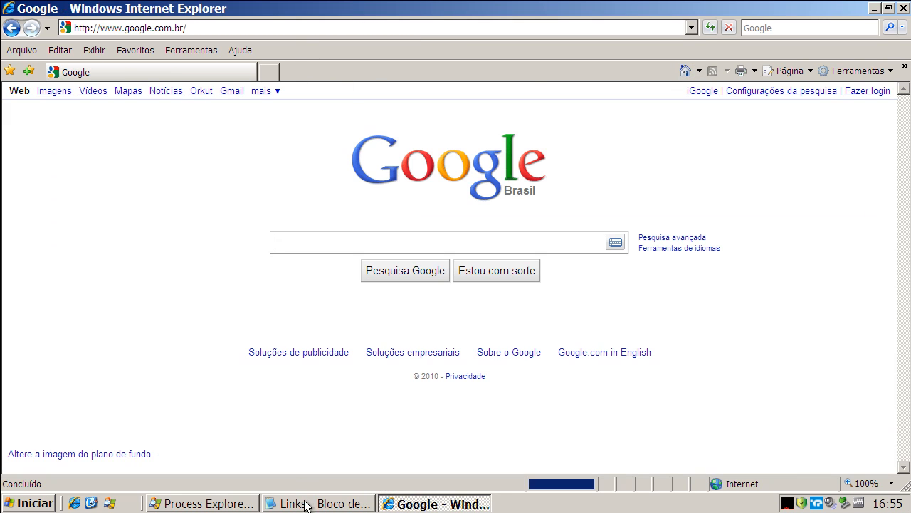
# Copy the fifth malware link, down.playdns.info/1210.exe, from the Links text file and select the Internet Explorer address for replacement.
pyautogui.click(308, 502)
pyautogui.doubleClick(166, 176)
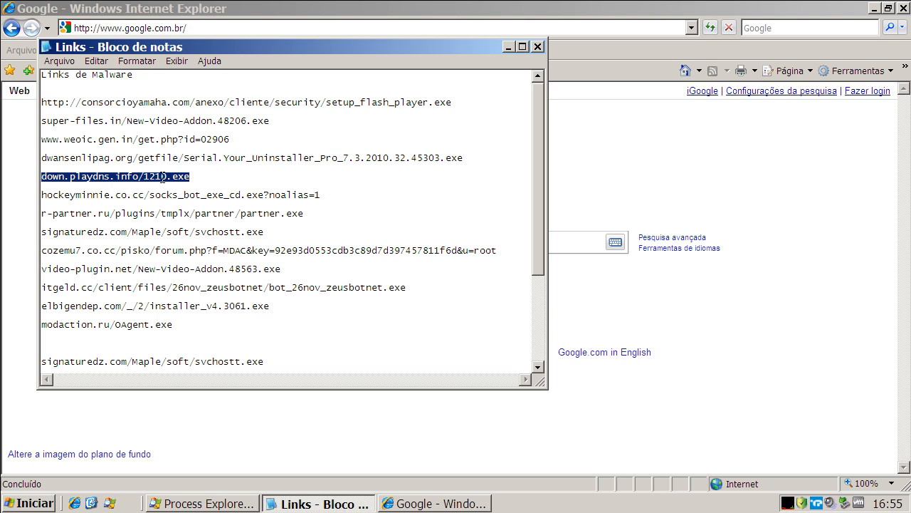
pyautogui.rightClick(164, 175)
pyautogui.click(190, 222)
pyautogui.click(135, 28)
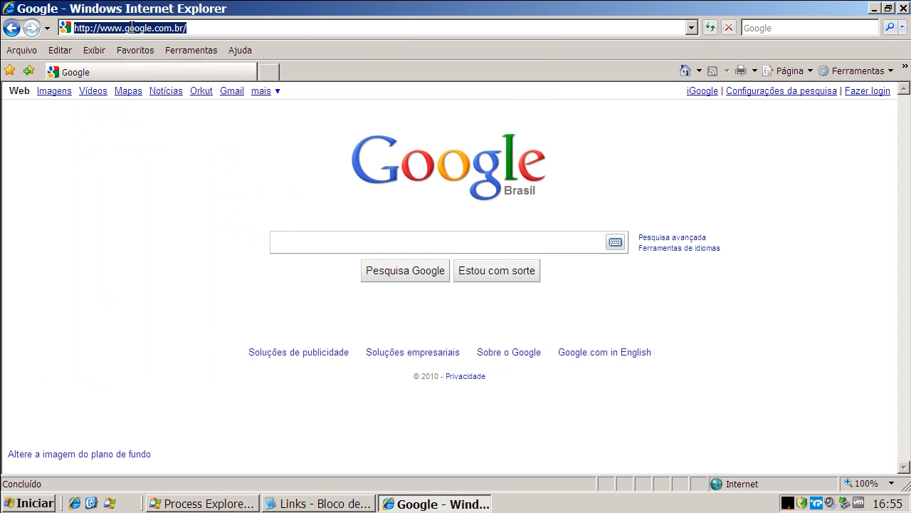
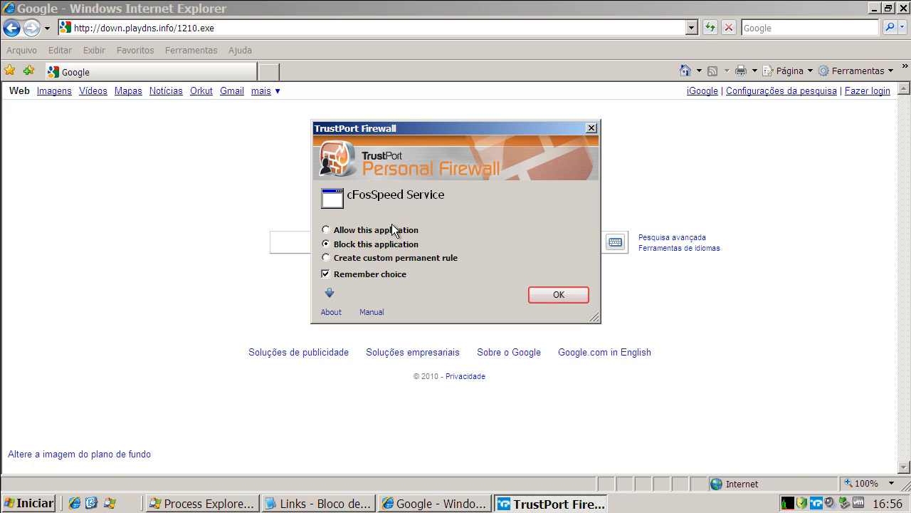
# Allow the cFosSpeed Service application in the TrustPort Firewall alert with the choice remembered.
pyautogui.click(326, 231)
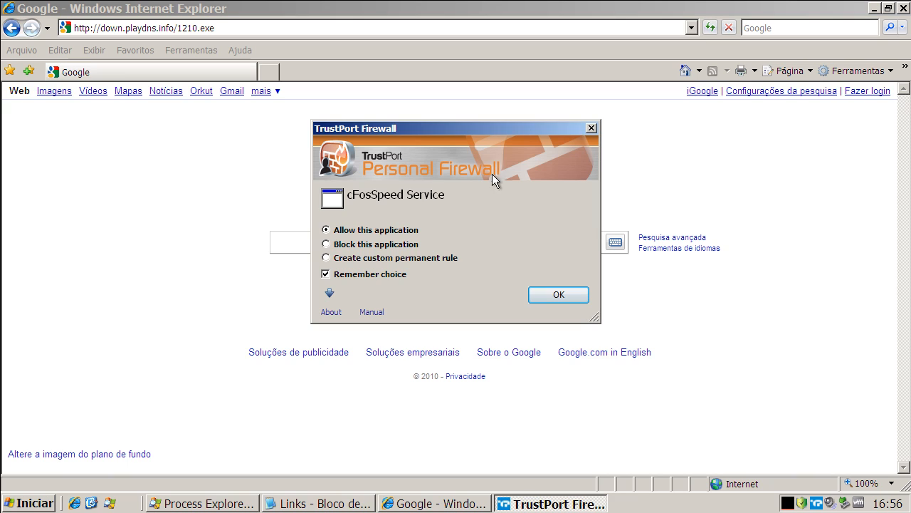
pyautogui.click(560, 295)
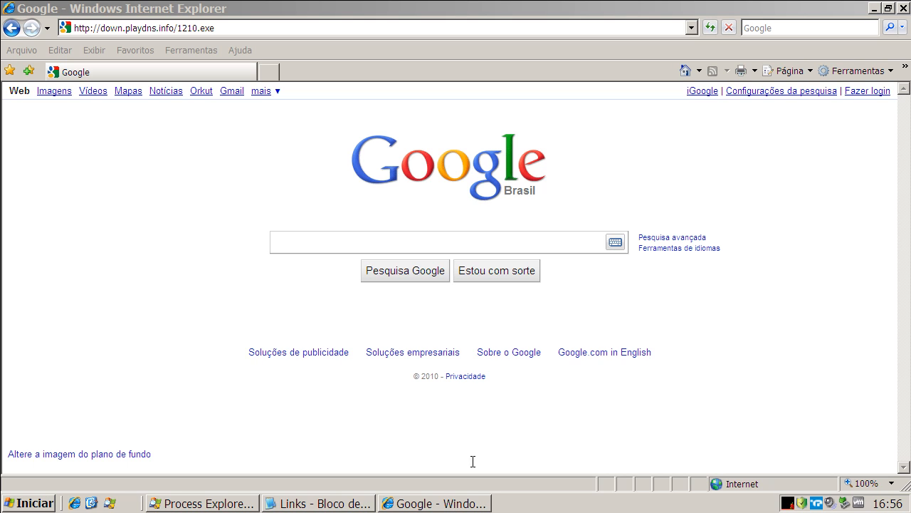
# Copy the sixth malware link, hockeyminnie.co.cc/socks_bot_exe_cd.exe?noalias=1, from the Links text file and select the current Internet Explorer address for replacement.
pyautogui.click(335, 502)
pyautogui.click(205, 194)
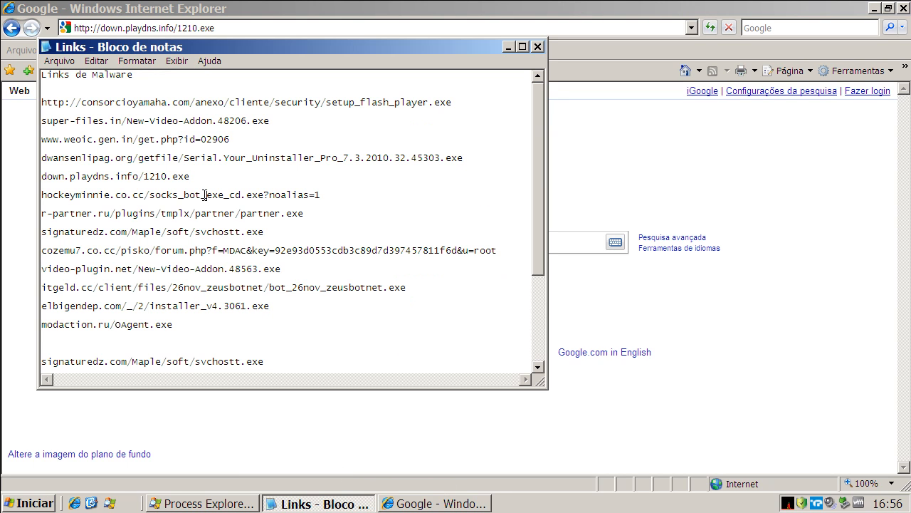
pyautogui.doubleClick(205, 194)
pyautogui.rightClick(205, 195)
pyautogui.click(228, 240)
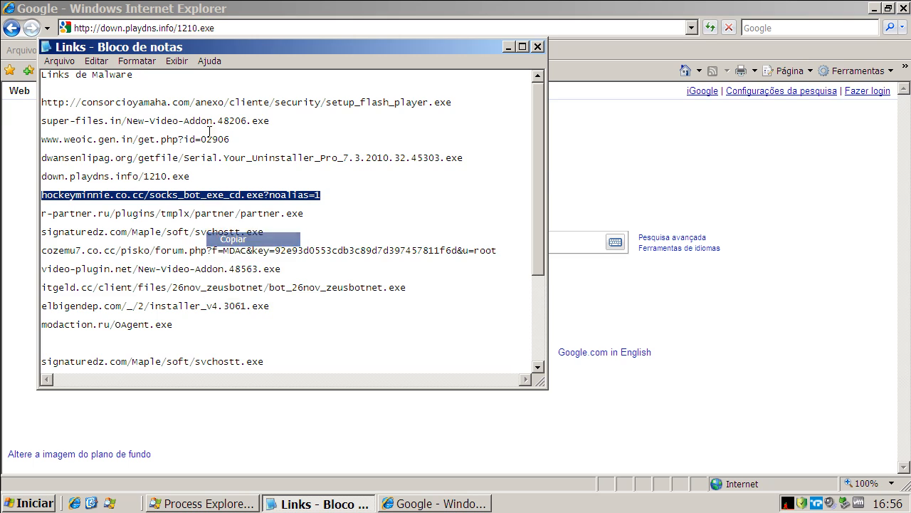
pyautogui.click(188, 29)
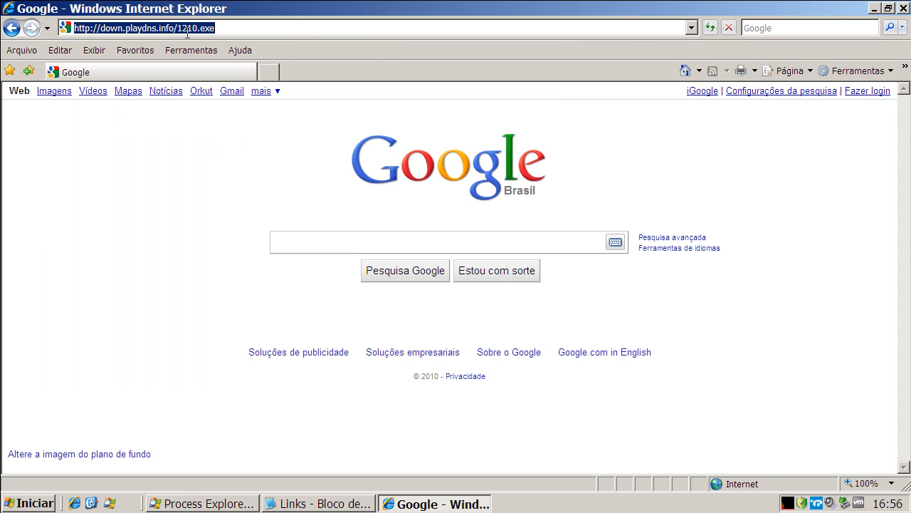
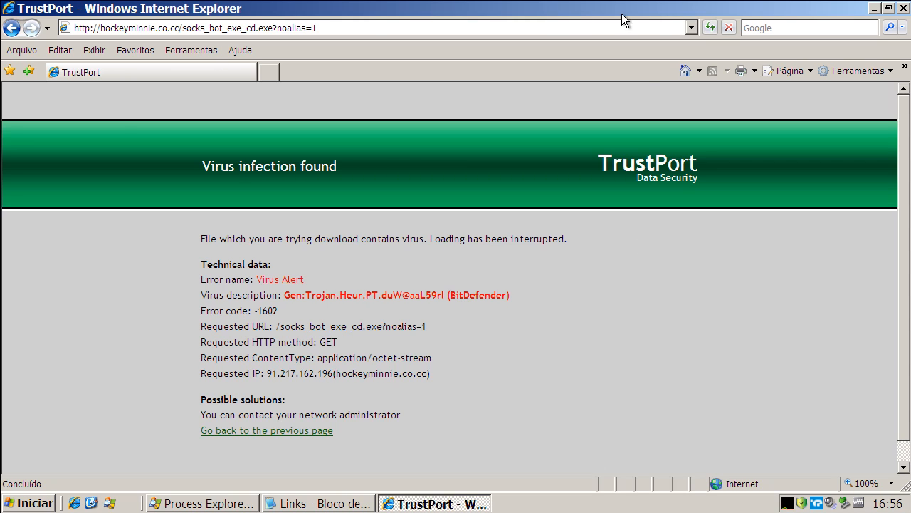
# Return Internet Explorer to its home page and copy the r-partner.ru link ending in partner.exe from the Links text file, ready to replace the address.
pyautogui.click(684, 70)
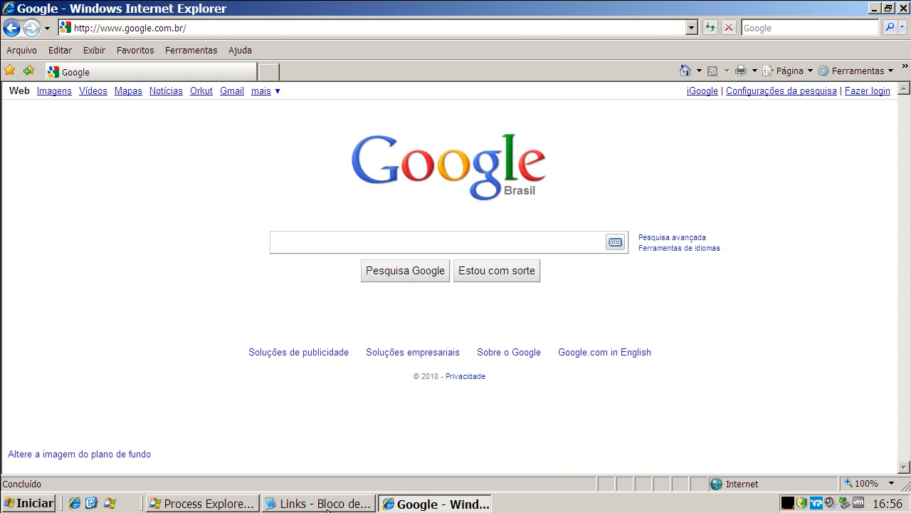
pyautogui.click(332, 499)
pyautogui.doubleClick(182, 214)
pyautogui.rightClick(182, 214)
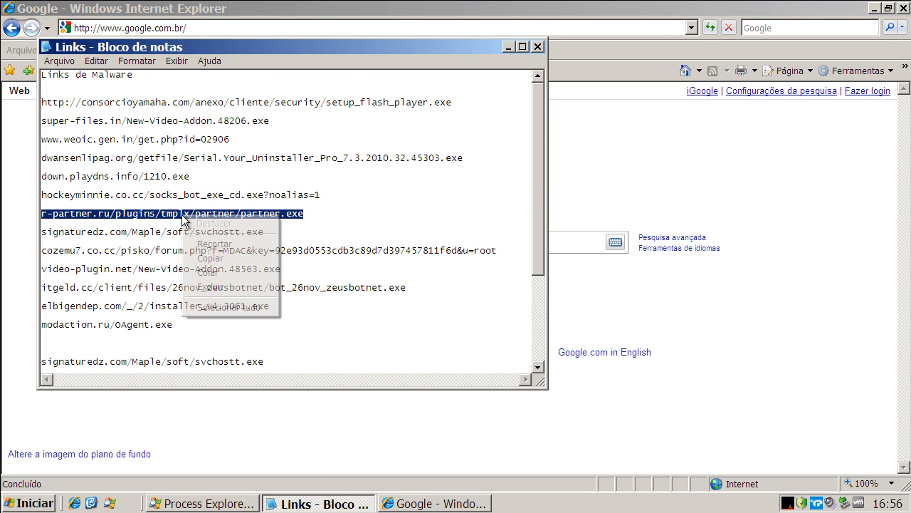
pyautogui.click(206, 257)
pyautogui.click(167, 29)
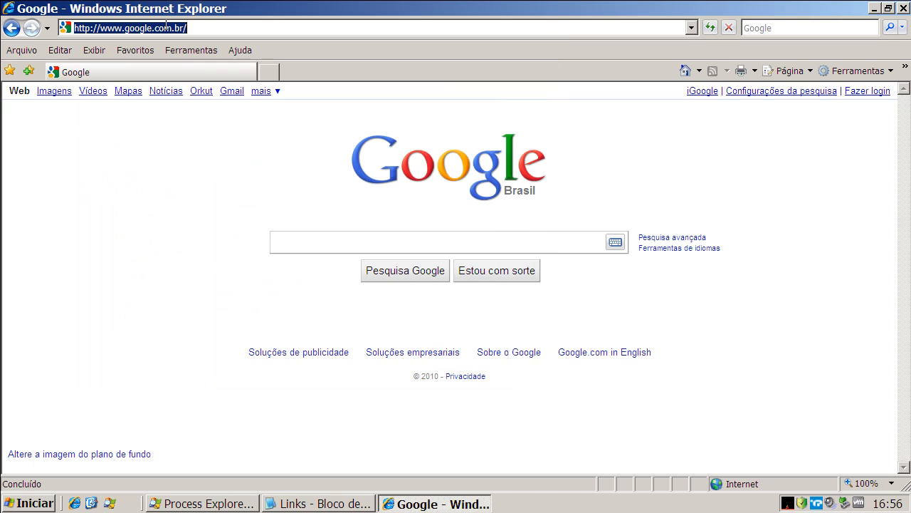
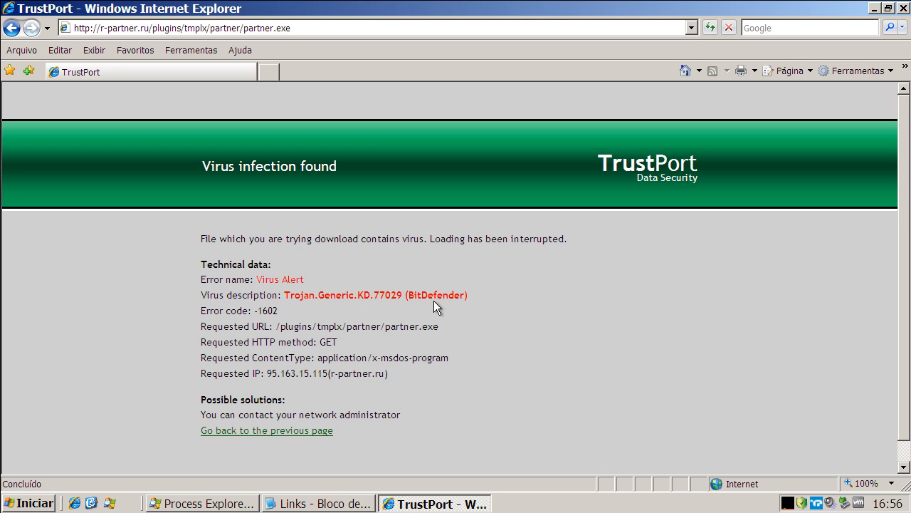
# Return Internet Explorer to its home page and copy the signaturedz.com/Maple/soft/svchostt.exe link from the Links text file.
pyautogui.click(684, 71)
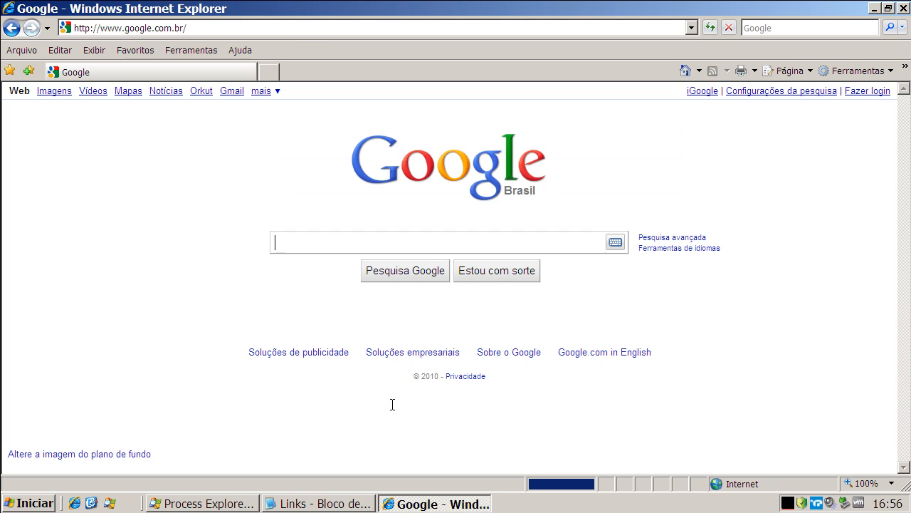
pyautogui.click(359, 504)
pyautogui.doubleClick(233, 233)
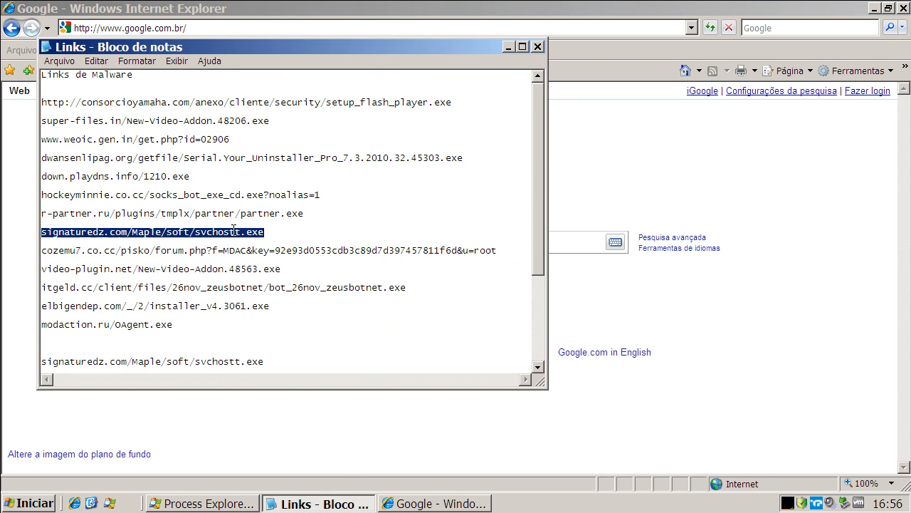
pyautogui.rightClick(235, 233)
pyautogui.click(265, 272)
# Replace the Google address in Internet Explorer with the copied signaturedz.com/Maple/soft/svchostt.exe link.
pyautogui.click(199, 28)
pyautogui.rightClick(201, 29)
pyautogui.click(225, 85)
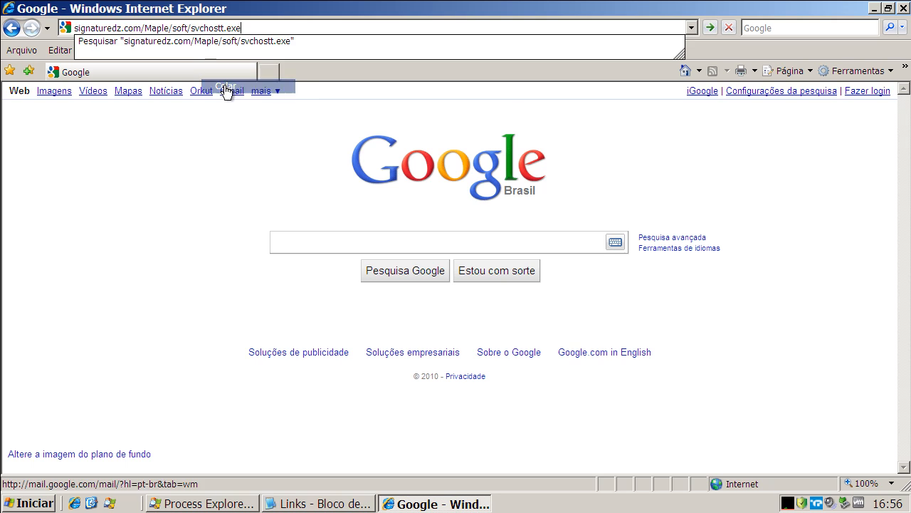
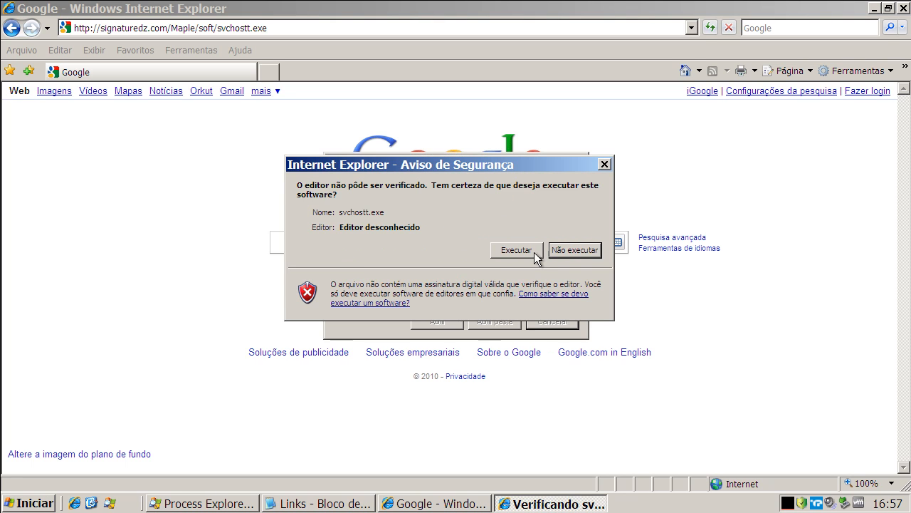
# Run svchostt.exe despite the unverified publisher warning and dismiss the TrustPort infection notice.
pyautogui.click(534, 252)
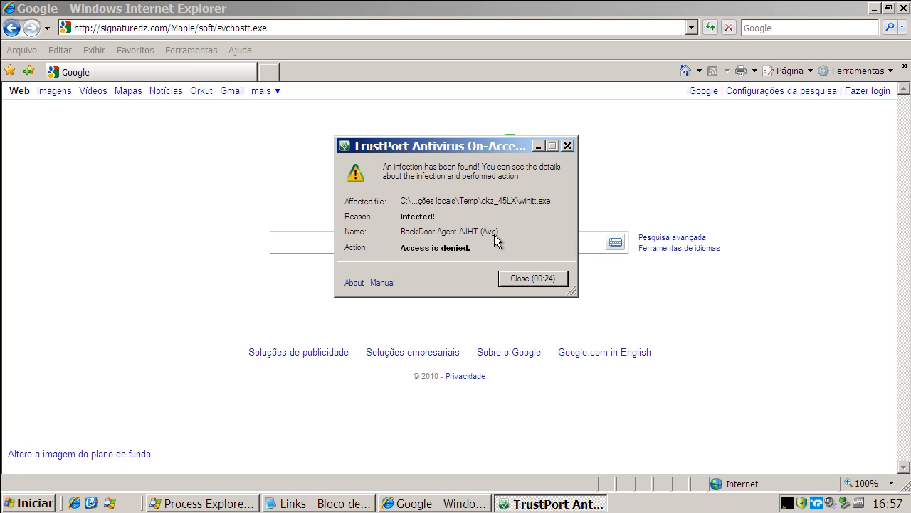
pyautogui.click(519, 278)
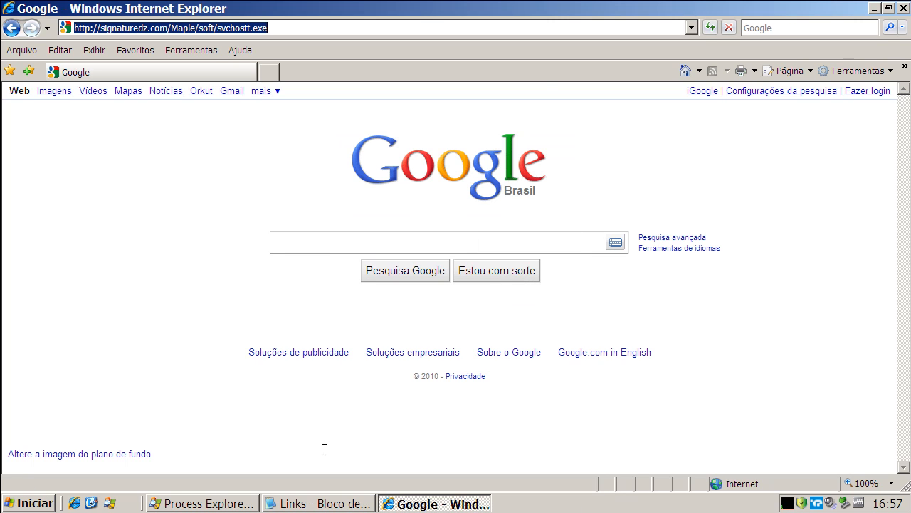
# Copy the cozemu7.co.cc/pisko/forum.php link from the Links text file and select the current address in Internet Explorer.
pyautogui.click(318, 503)
pyautogui.tripleClick(166, 250)
pyautogui.rightClick(166, 250)
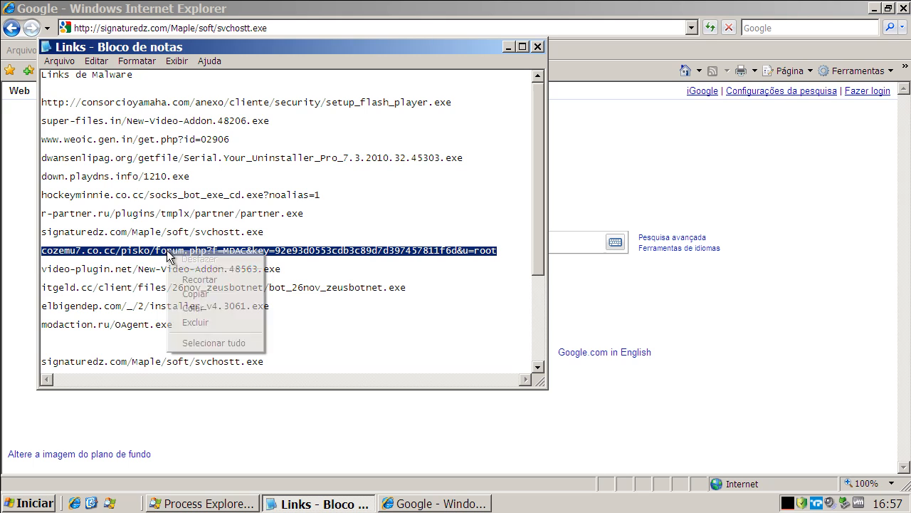
pyautogui.click(214, 294)
pyautogui.click(158, 29)
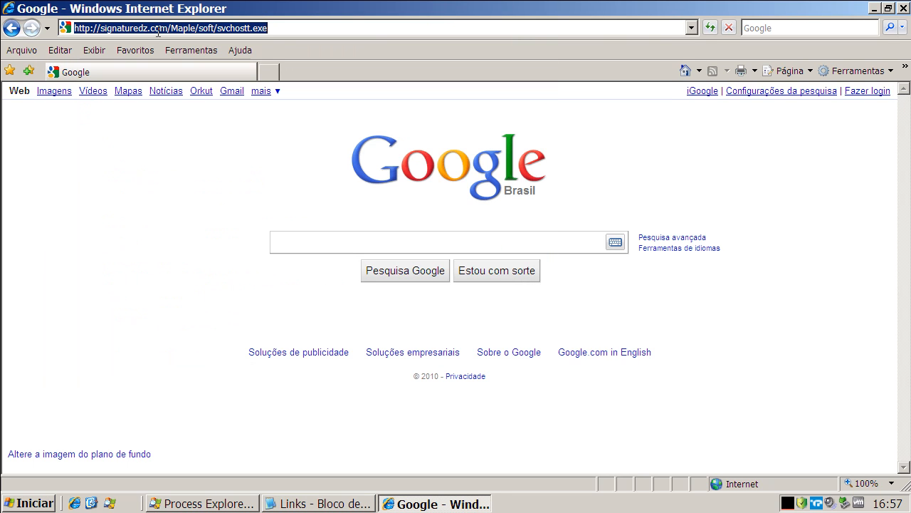
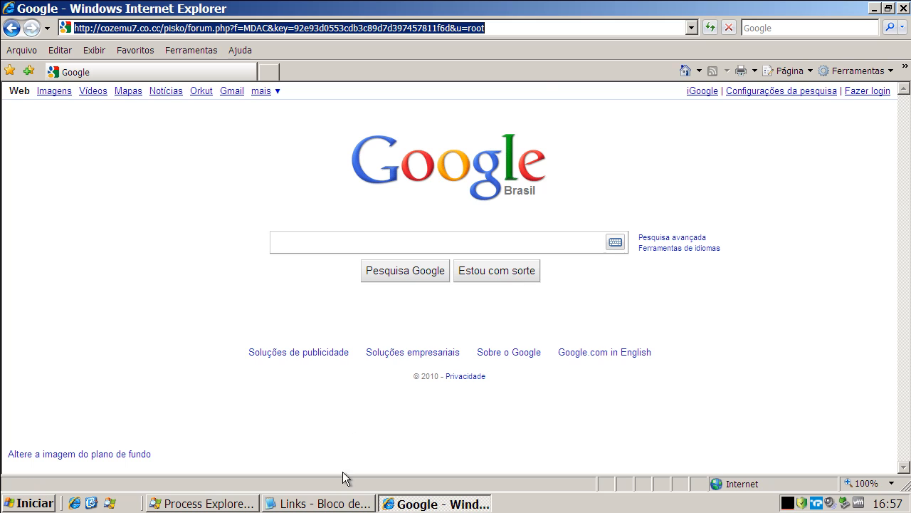
# Copy the video-plugin.net/New-Video-Addon.48563.exe link from the Links text file in Notepad.
pyautogui.click(343, 502)
pyautogui.doubleClick(257, 271)
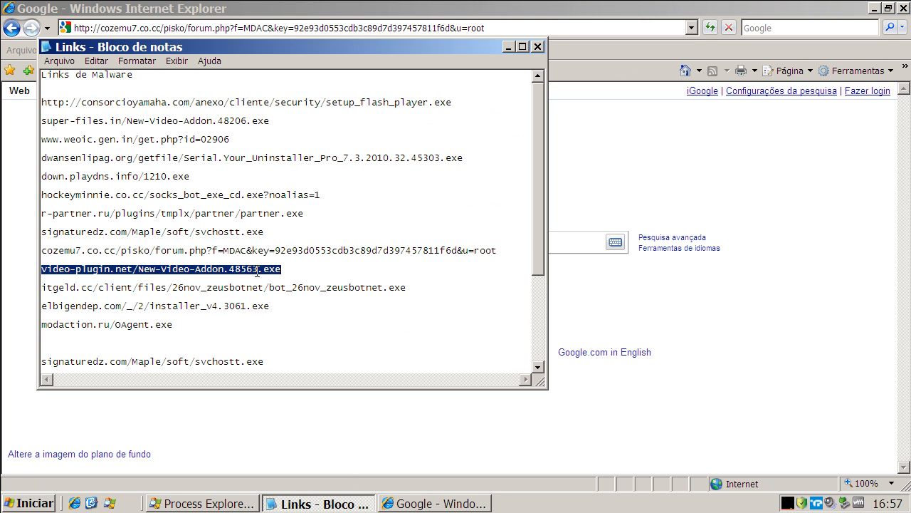
pyautogui.rightClick(257, 271)
pyautogui.click(277, 317)
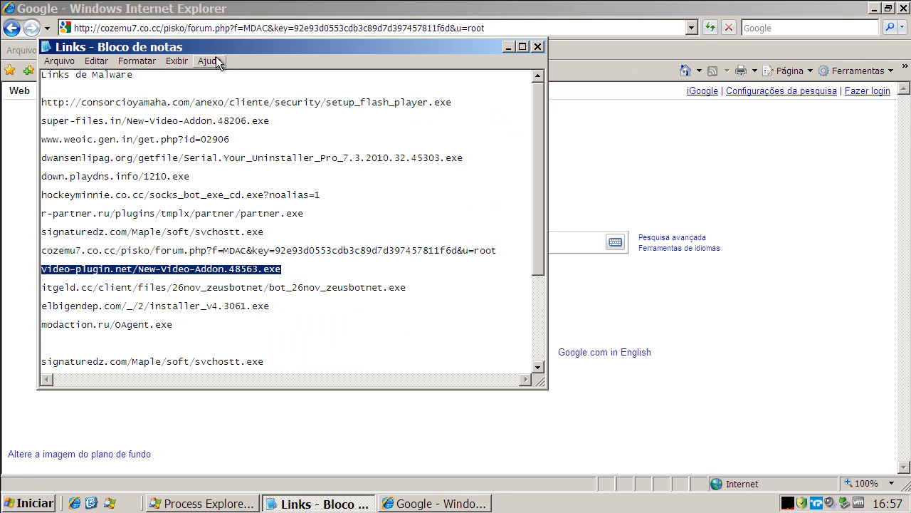
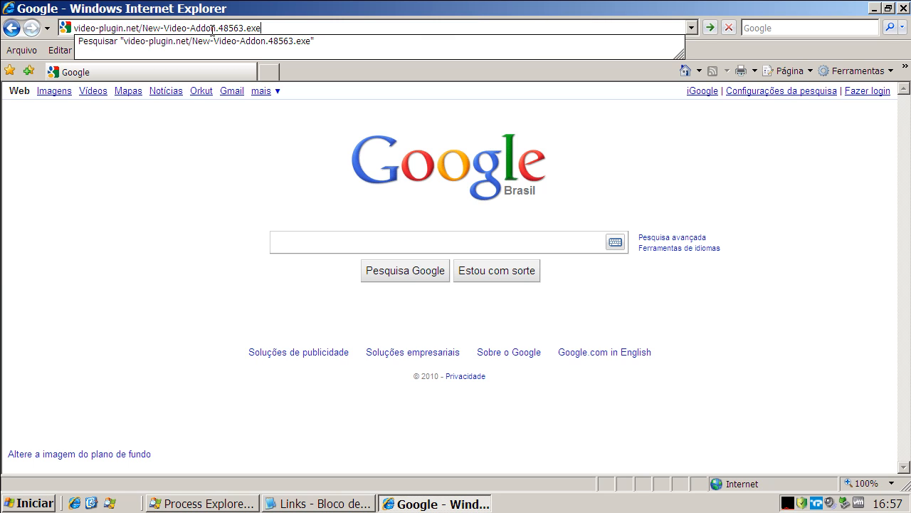
# Load the video-plugin.net/New-Video-Addon.48563.exe address in the browser and choose to run the offered file instead of saving it.
pyautogui.press('Return')
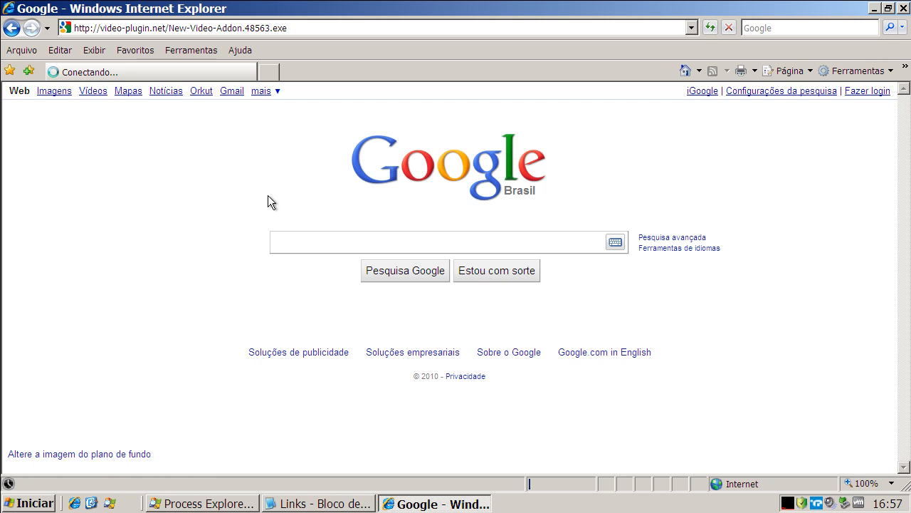
pyautogui.click(432, 258)
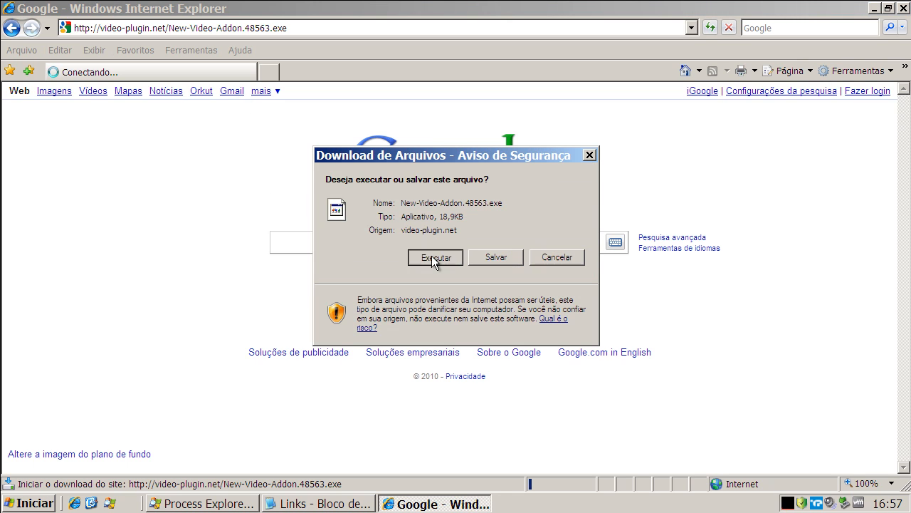
pyautogui.click(501, 244)
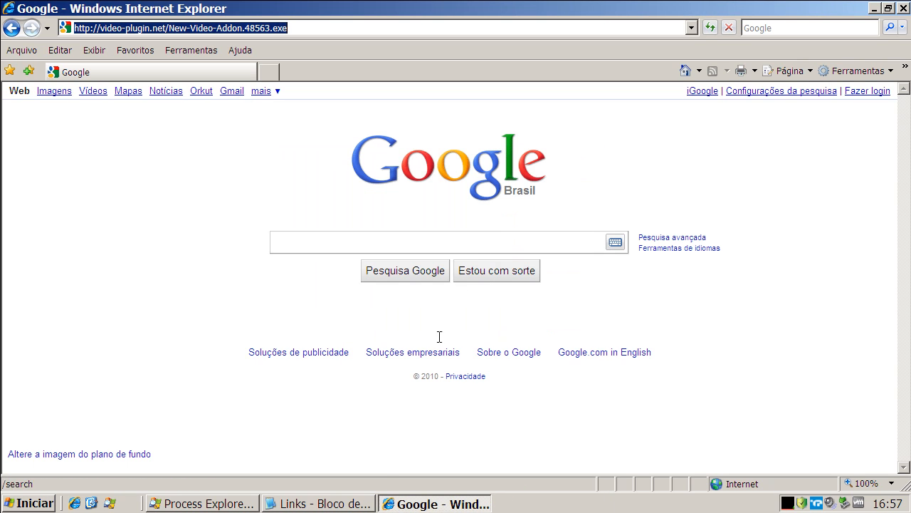
# Copy the itgeld.cc/client/files/26nov_zeusbotnet/bot_26nov_zeusbotnet.exe link from the Links text file in Notepad.
pyautogui.click(349, 498)
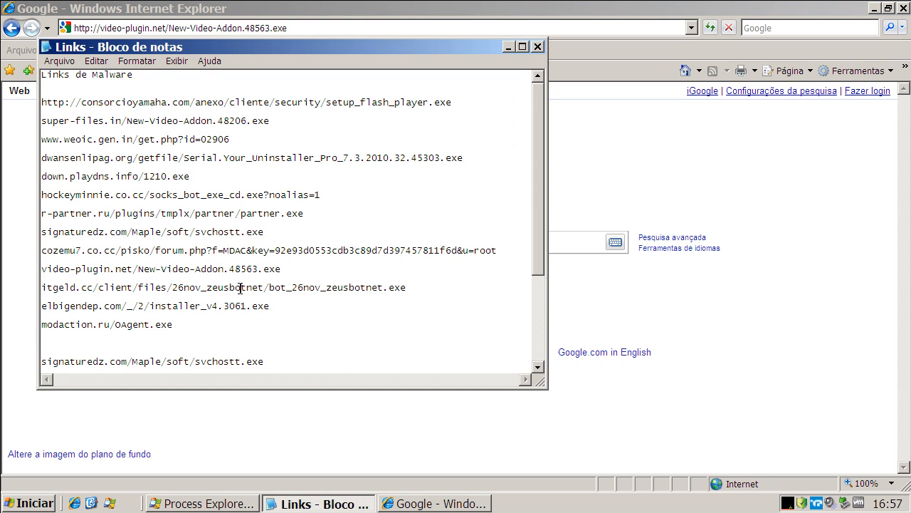
pyautogui.doubleClick(240, 287)
pyautogui.rightClick(240, 288)
pyautogui.click(269, 331)
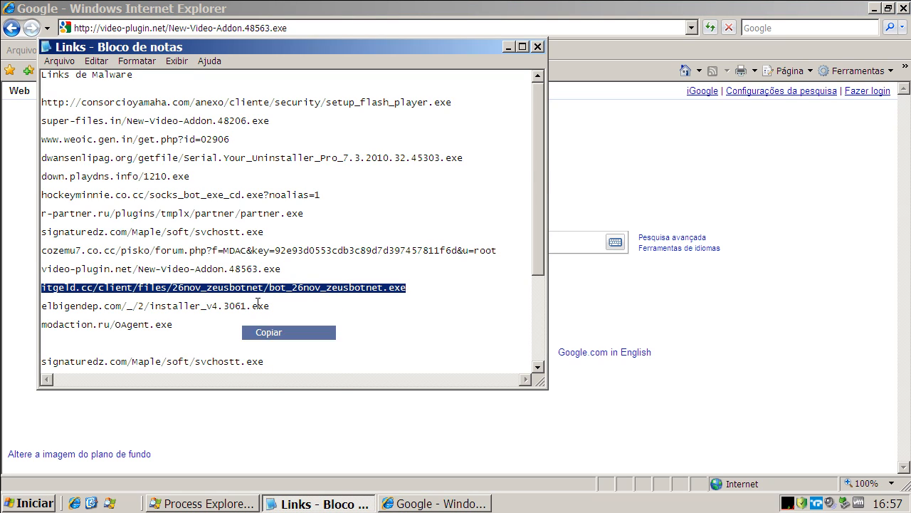
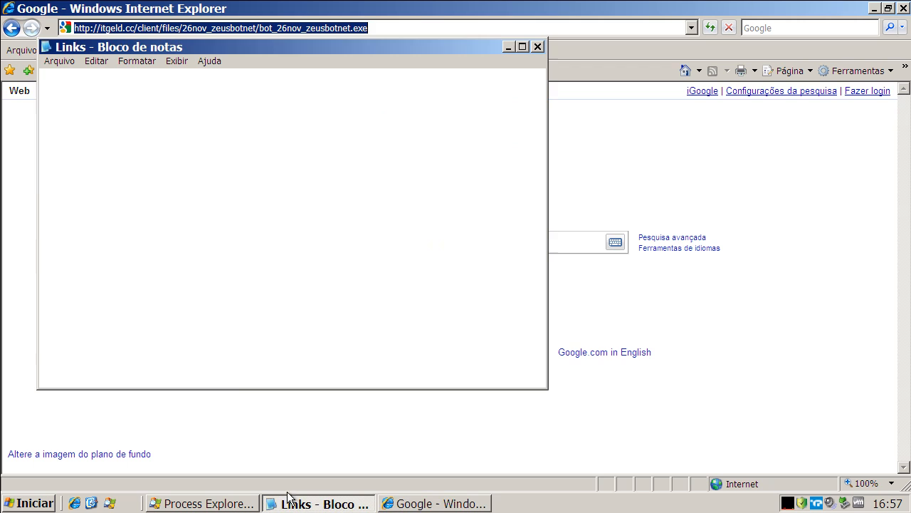
# Select the elbigendep.com installer link in the Links text file and copy it.
pyautogui.doubleClick(212, 304)
pyautogui.rightClick(213, 325)
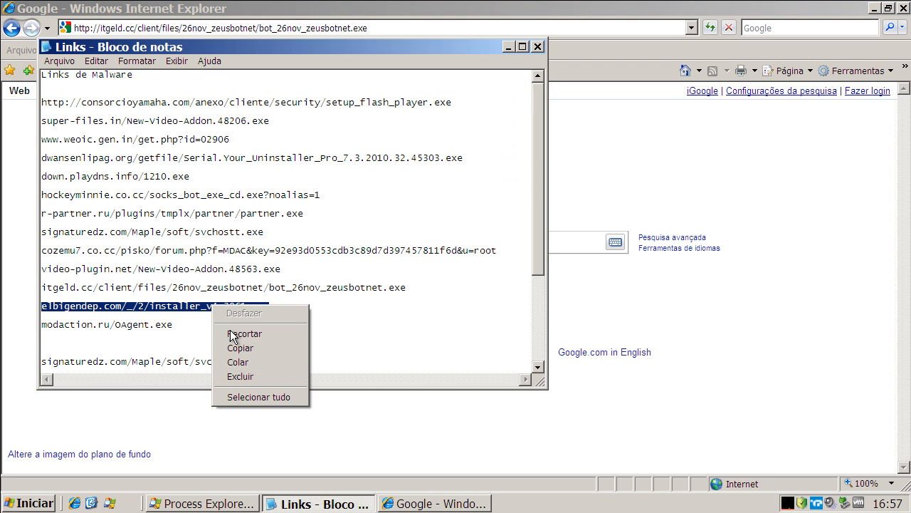
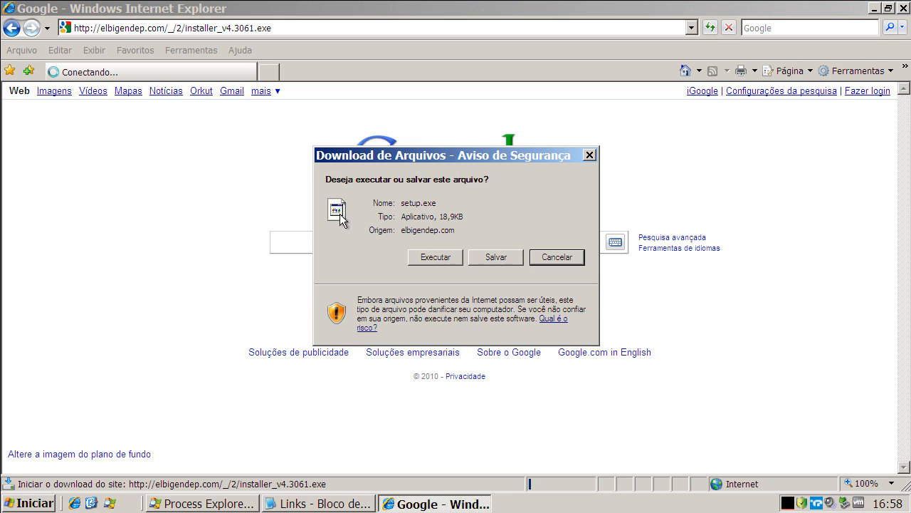
# Run the setup.exe download offered by elbigendep.com instead of saving it.
pyautogui.click(425, 255)
pyautogui.click(484, 235)
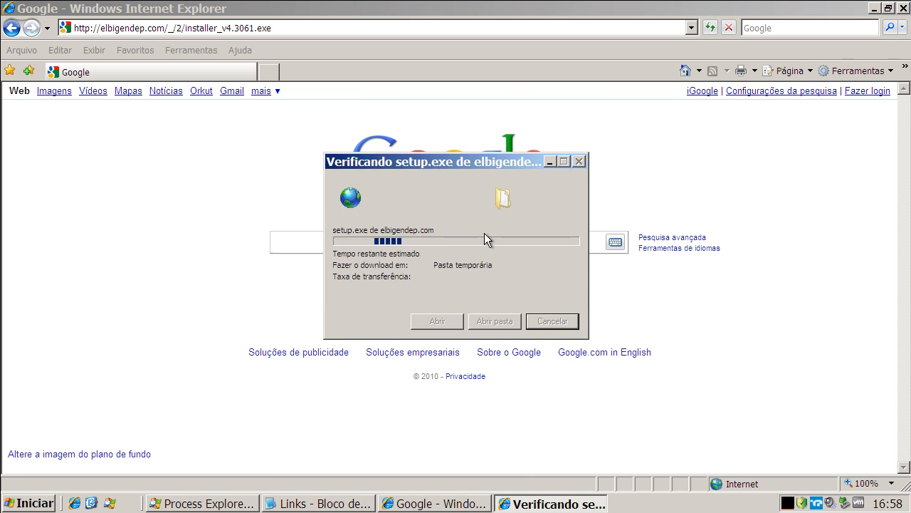
# Copy the modaction.ru/OAgent.exe link from the Links text file and select the current address in the browser.
pyautogui.click(341, 506)
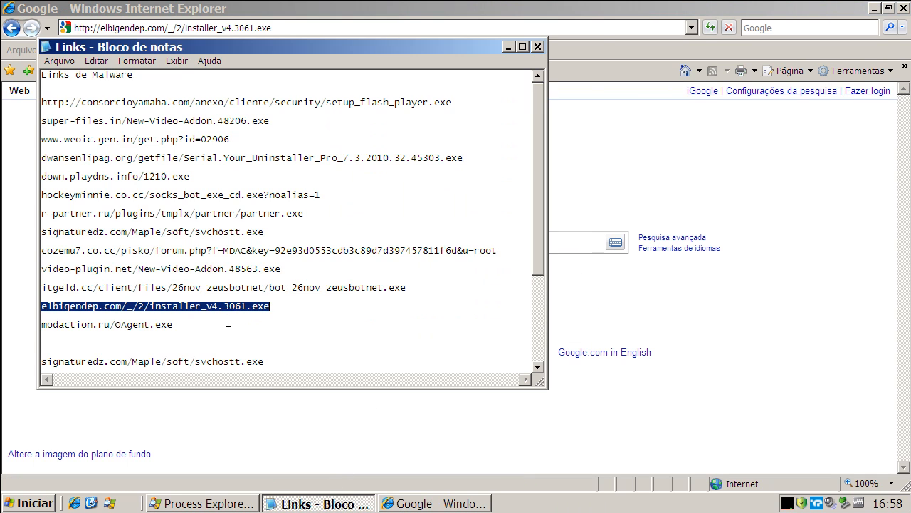
pyautogui.doubleClick(132, 326)
pyautogui.rightClick(132, 326)
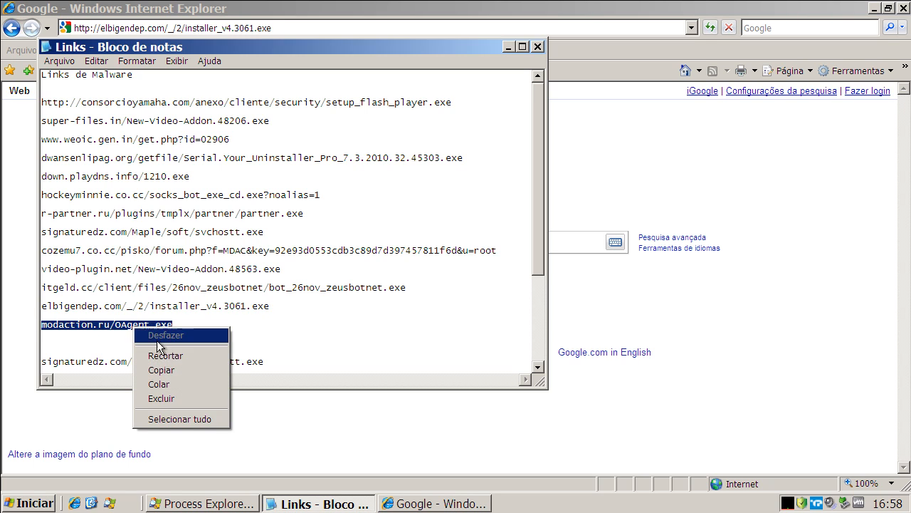
pyautogui.click(163, 369)
pyautogui.click(184, 29)
pyautogui.click(184, 30)
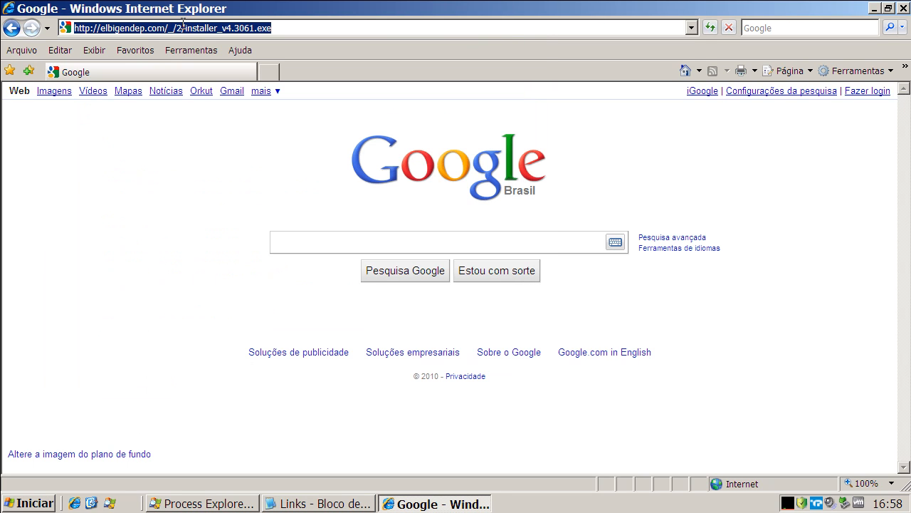
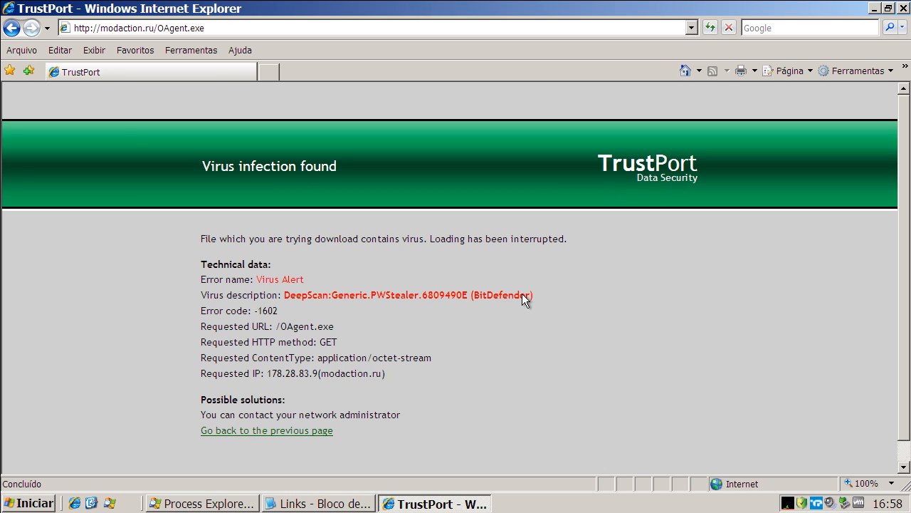
# Return the browser to its home page and copy the signaturedz.com/Maple/soft/svchostt.exe link below the modaction.ru entry in the Links text file.
pyautogui.click(687, 71)
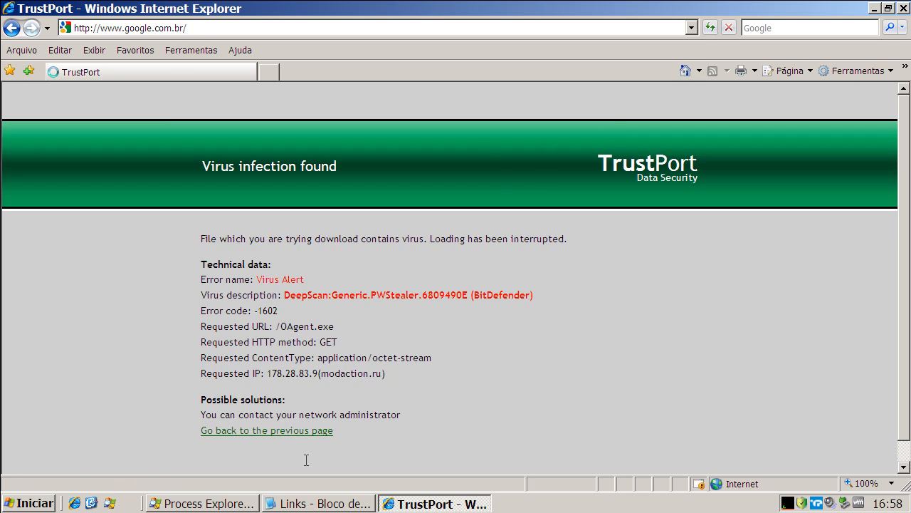
pyautogui.click(317, 502)
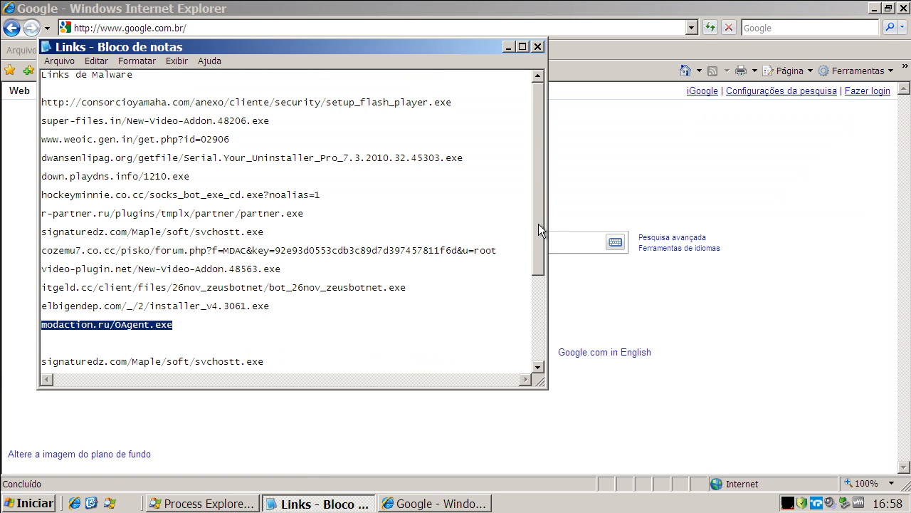
pyautogui.scroll(-1, 538, 224)
pyautogui.doubleClick(152, 343)
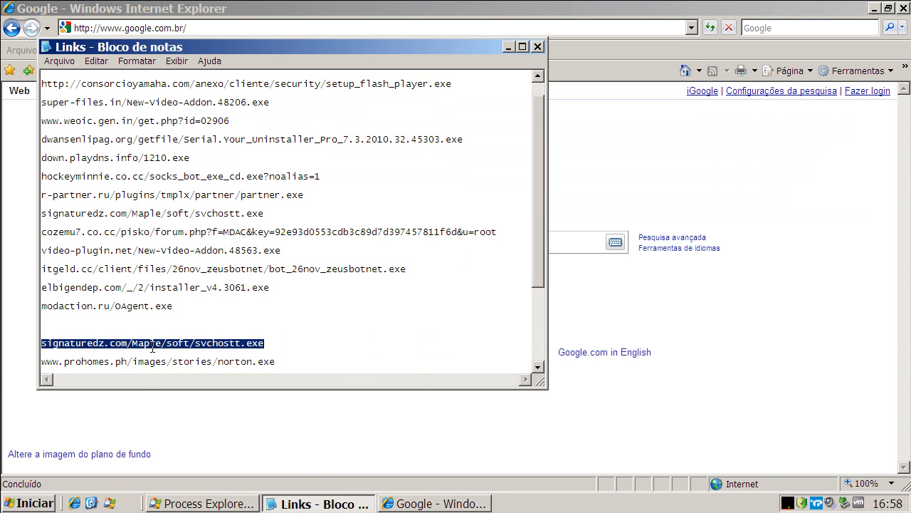
pyautogui.rightClick(152, 348)
pyautogui.click(178, 388)
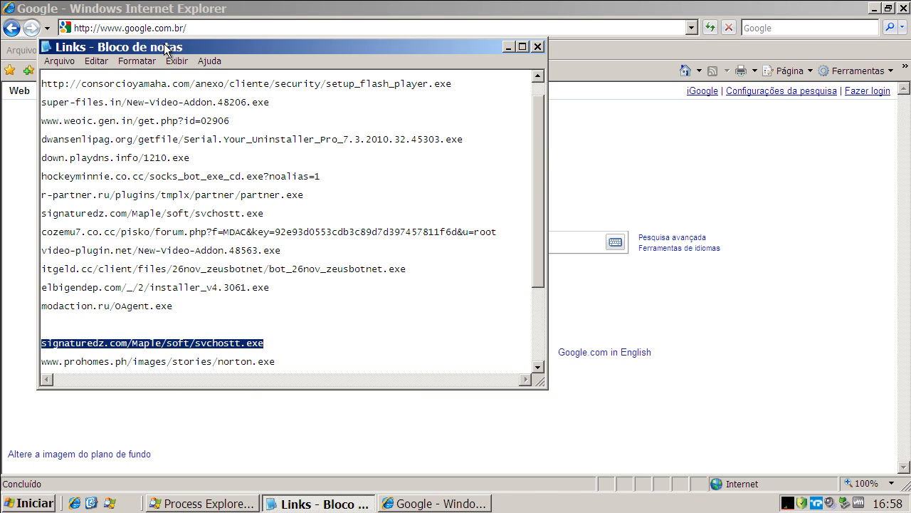
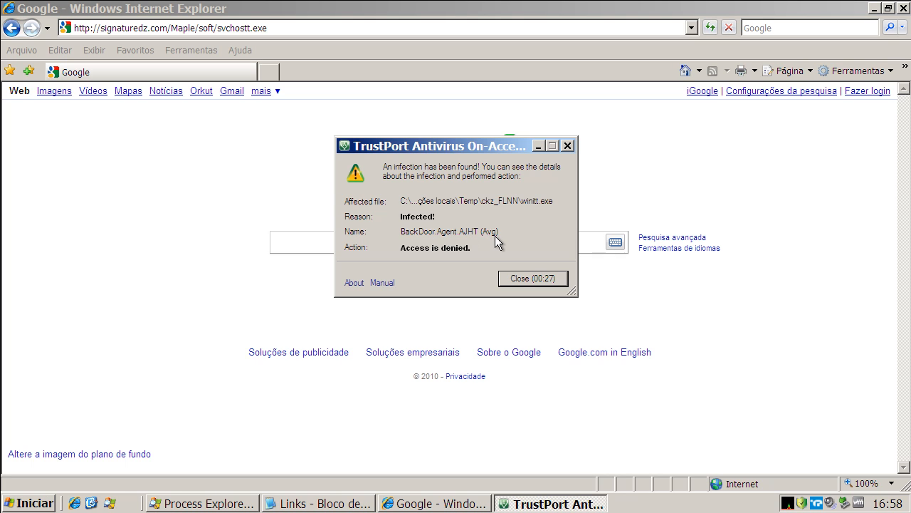
pyautogui.click(525, 278)
pyautogui.click(348, 499)
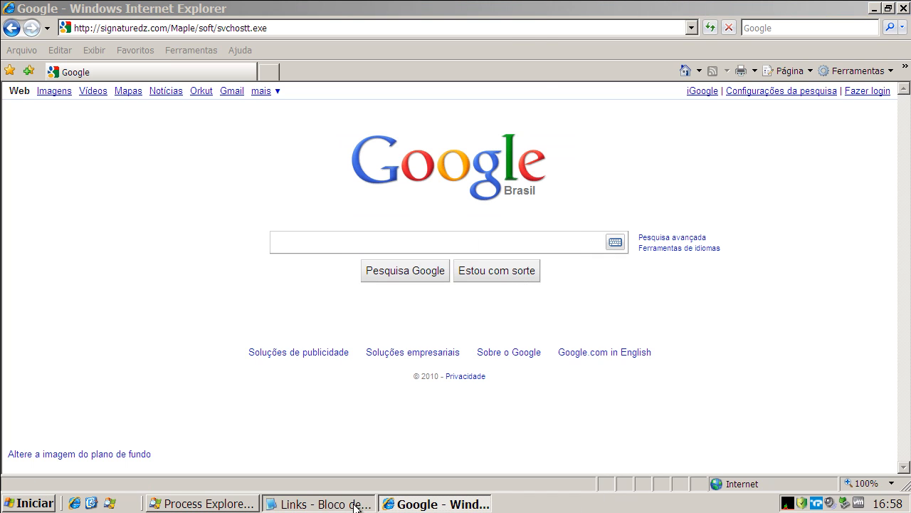
pyautogui.click(239, 361)
pyautogui.doubleClick(240, 361)
pyautogui.rightClick(240, 361)
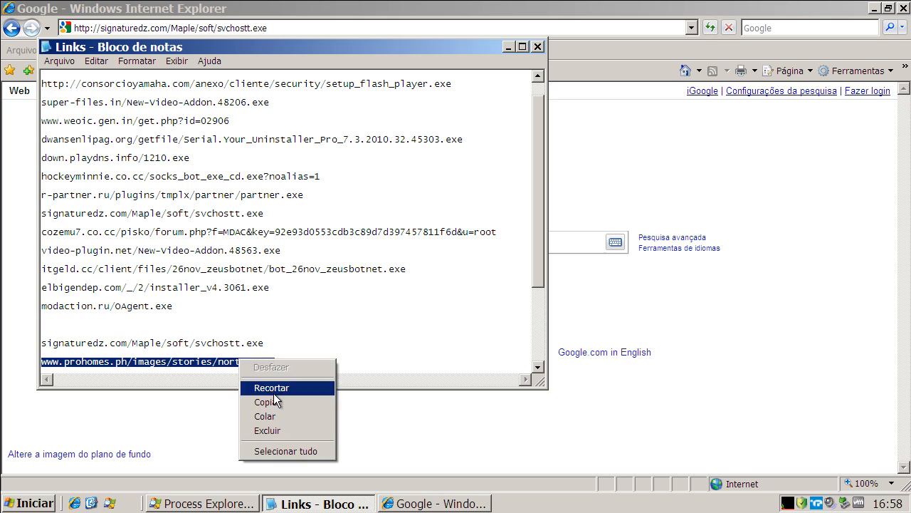
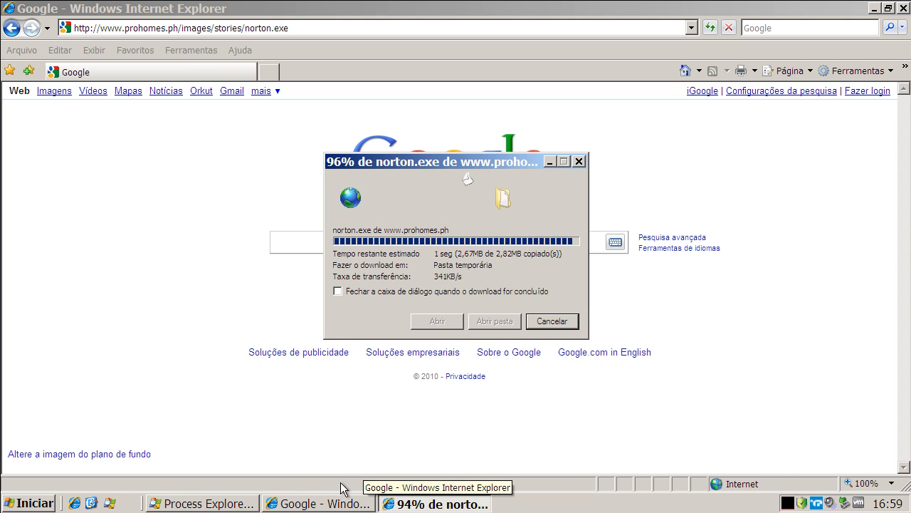
# Run the downloaded norton.exe and allow it through the TrustPort firewall without remembering the choice.
pyautogui.click(502, 236)
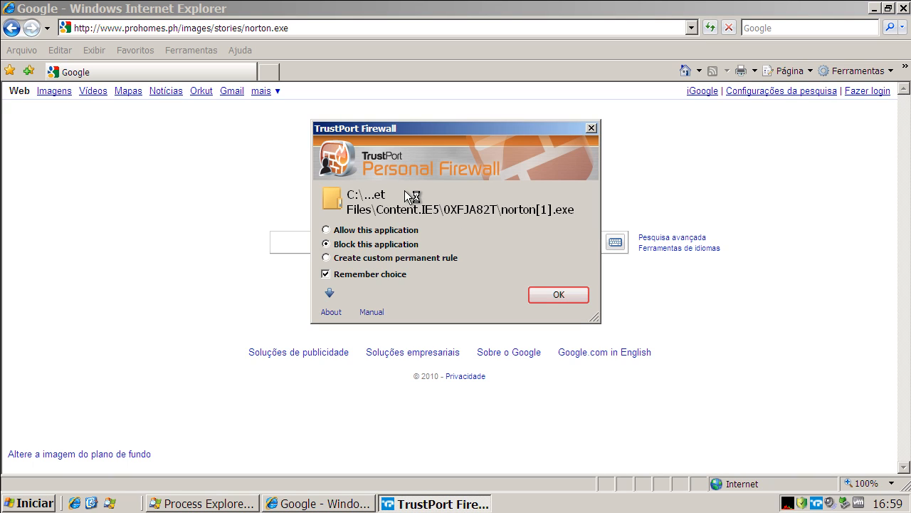
pyautogui.click(342, 230)
pyautogui.click(334, 274)
pyautogui.click(560, 295)
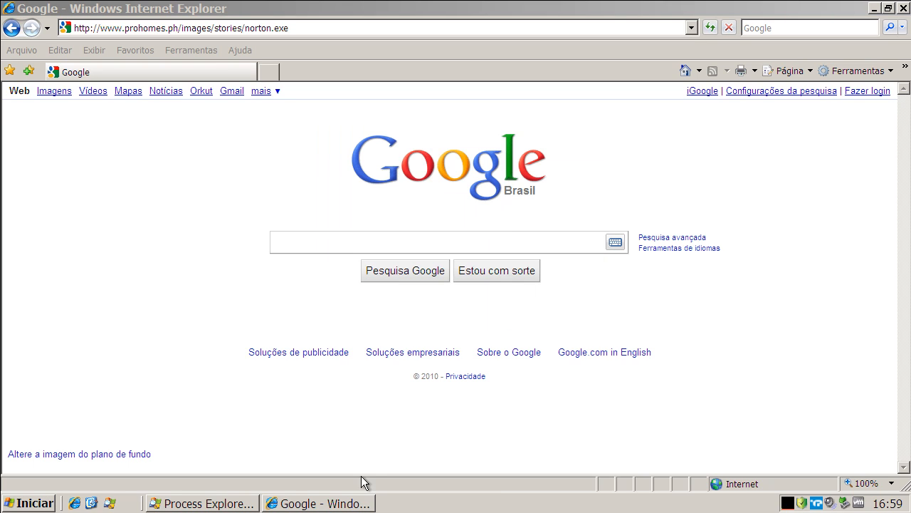
# Examine the running processes in Process Explorer, including norton[1].exe and the entries further down the list.
pyautogui.click(338, 503)
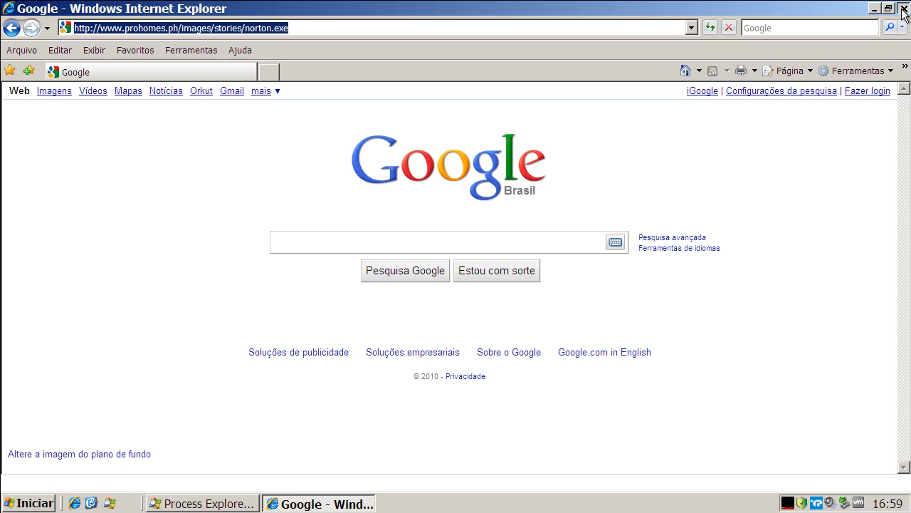
pyautogui.click(239, 506)
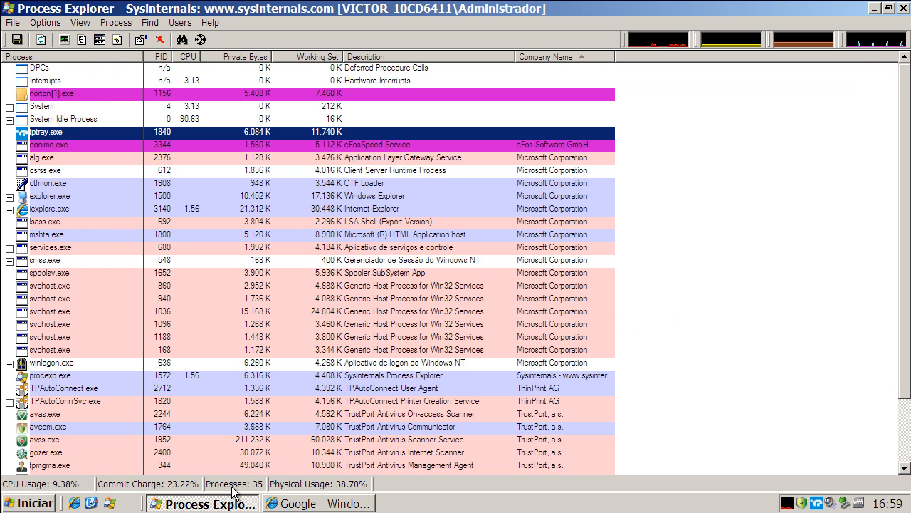
pyautogui.click(41, 106)
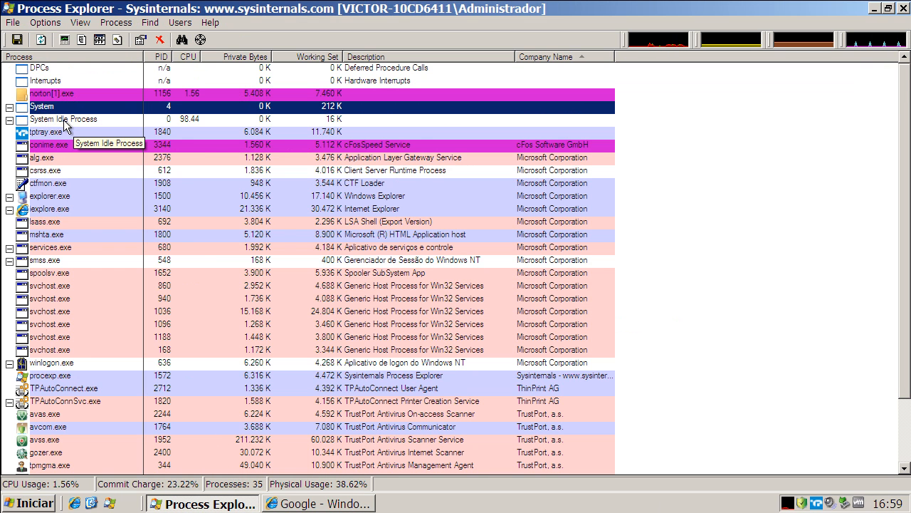
pyautogui.click(63, 120)
pyautogui.click(62, 93)
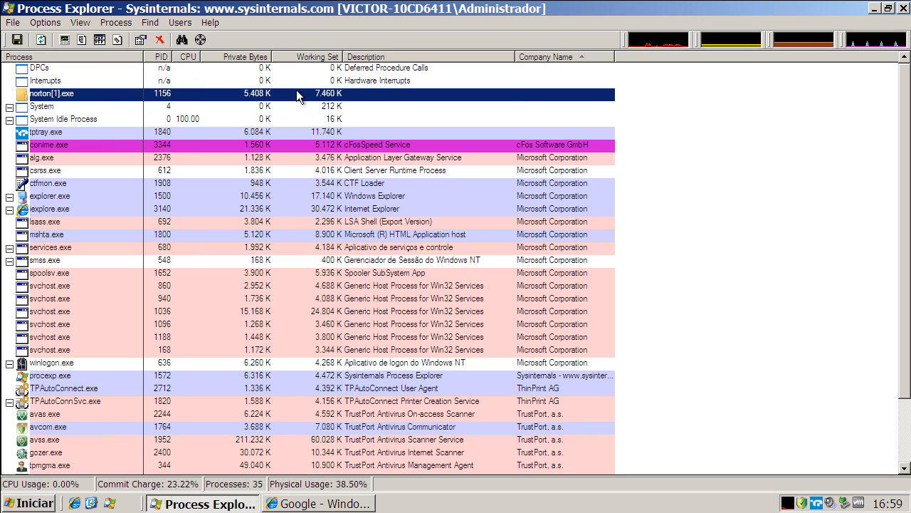
pyautogui.moveTo(42, 97)
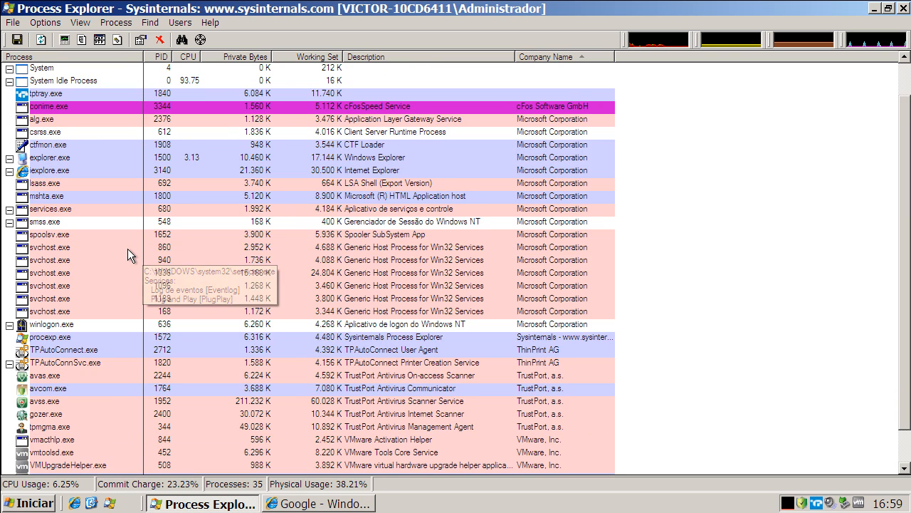
pyautogui.scroll(-2, 122, 239)
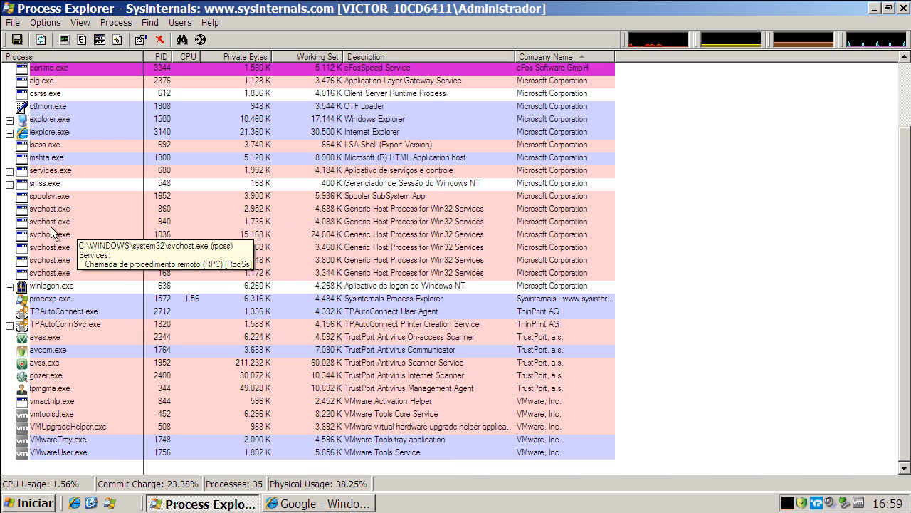
# Close Internet Explorer and run a TrustPort on-demand scan of all disks, accepting the trial notice.
pyautogui.click(334, 503)
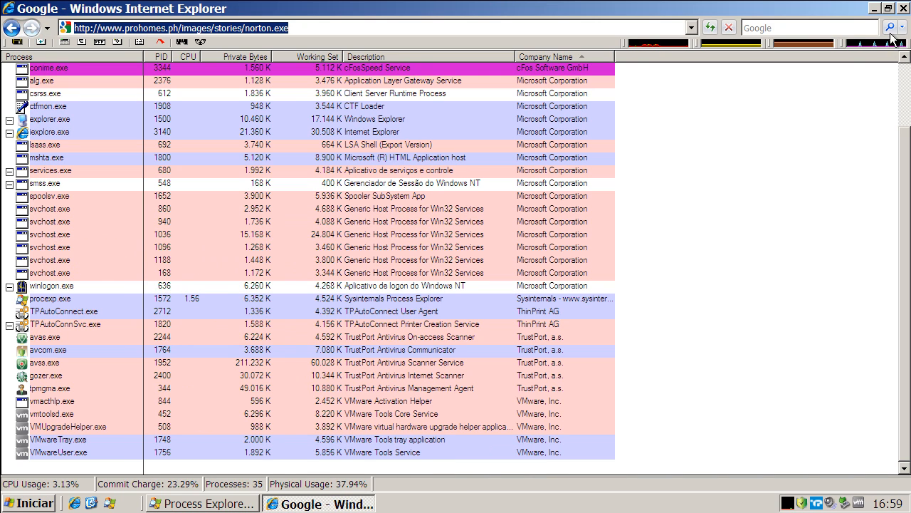
pyautogui.rightClick(298, 506)
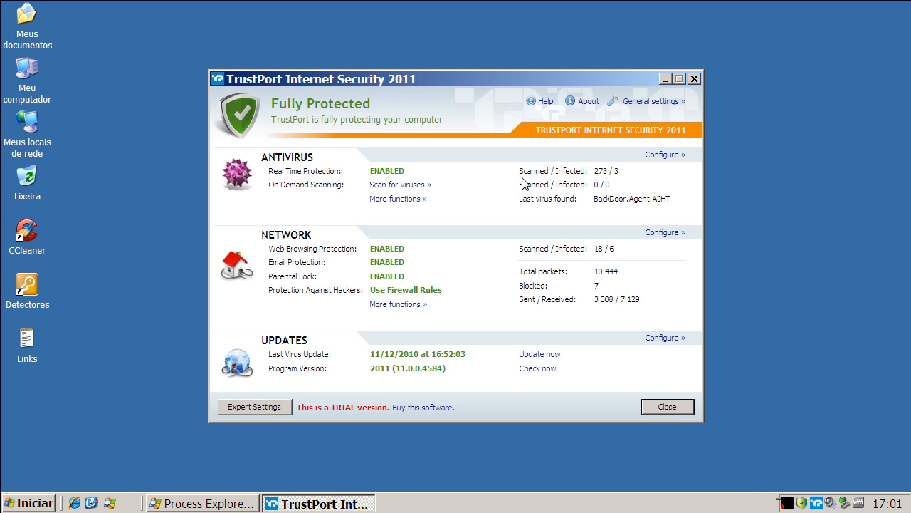
pyautogui.click(413, 188)
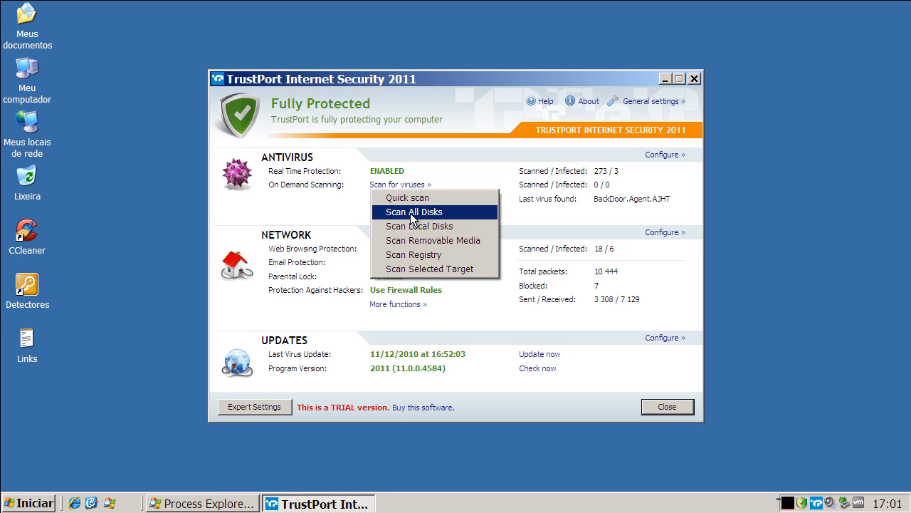
pyautogui.click(410, 213)
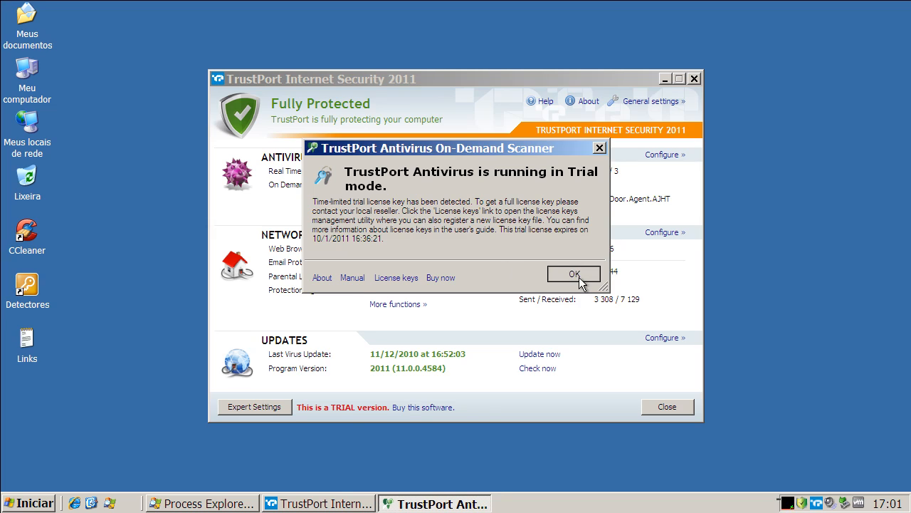
pyautogui.click(578, 277)
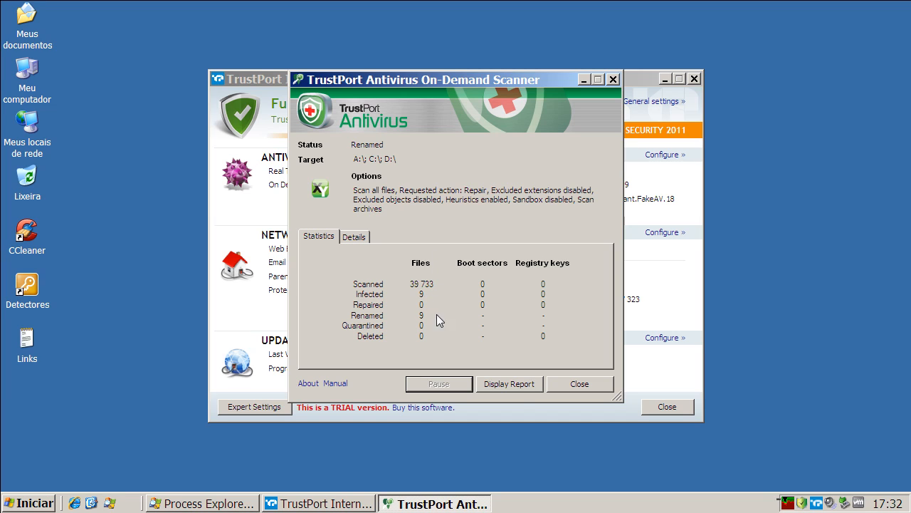
# Examine the infected files and cleaning actions in the TrustPort scanning report, and close the report, scanner and main window.
pyautogui.click(514, 386)
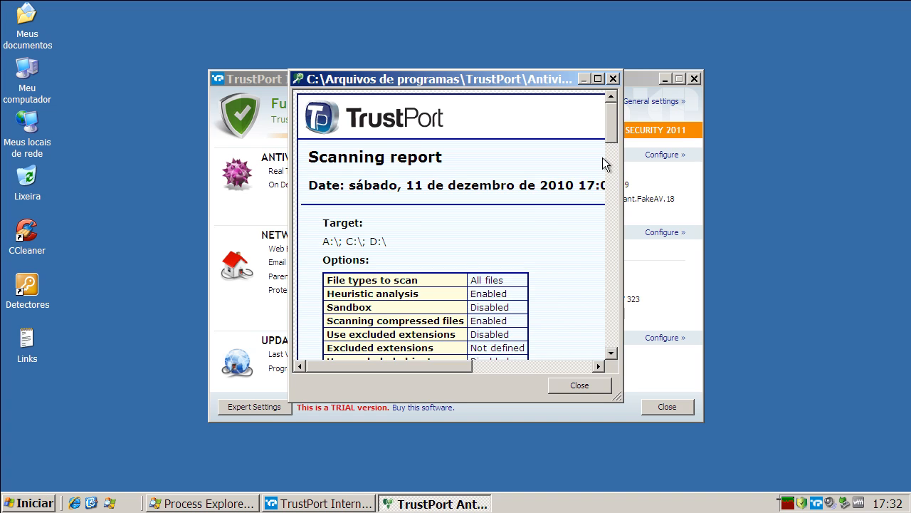
pyautogui.moveTo(612, 137); pyautogui.dragTo(611, 195)
pyautogui.moveTo(411, 365); pyautogui.dragTo(431, 367)
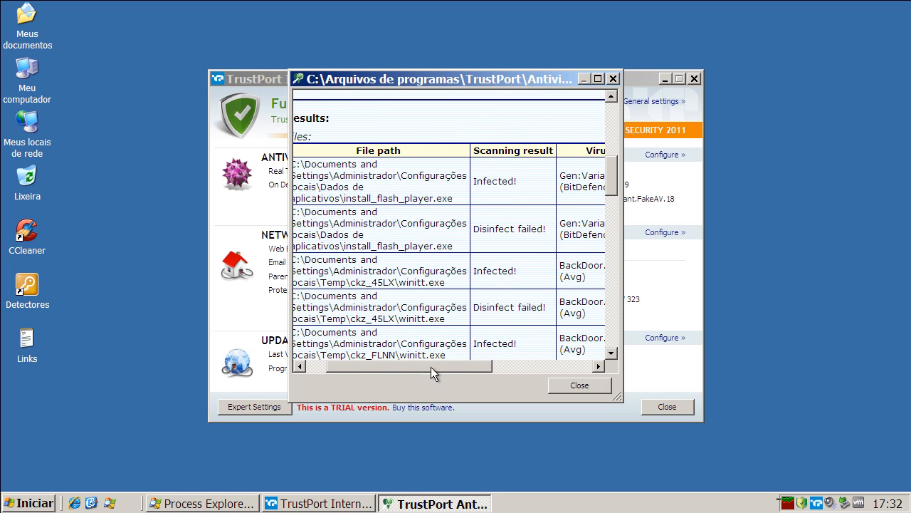
pyautogui.click(598, 79)
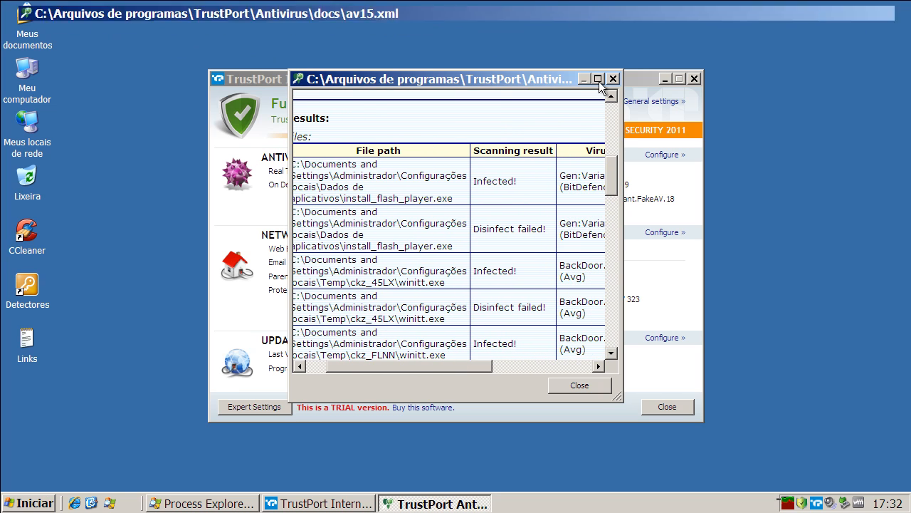
pyautogui.moveTo(901, 177)
pyautogui.mouseDown()
pyautogui.moveTo(903, 210)
pyautogui.moveTo(898, 174)
pyautogui.mouseUp()
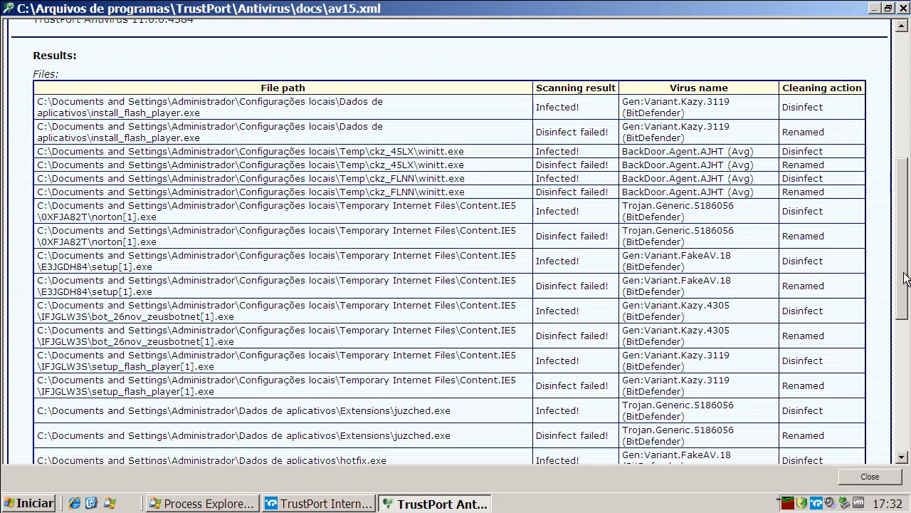
pyautogui.moveTo(903, 275); pyautogui.dragTo(904, 140)
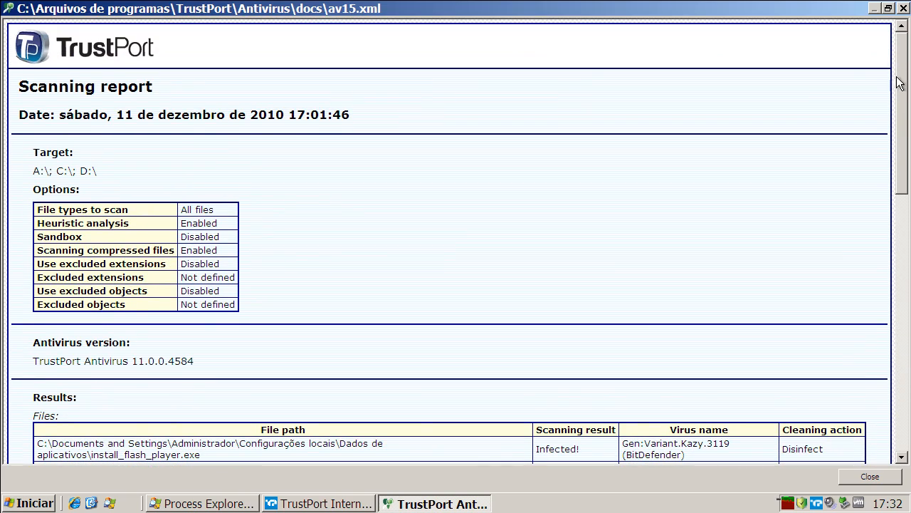
pyautogui.click(903, 8)
pyautogui.click(580, 383)
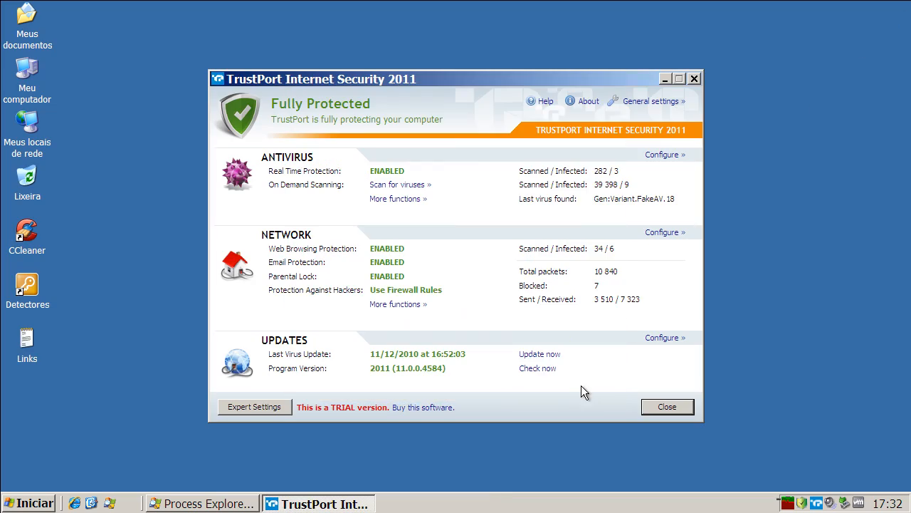
pyautogui.click(655, 408)
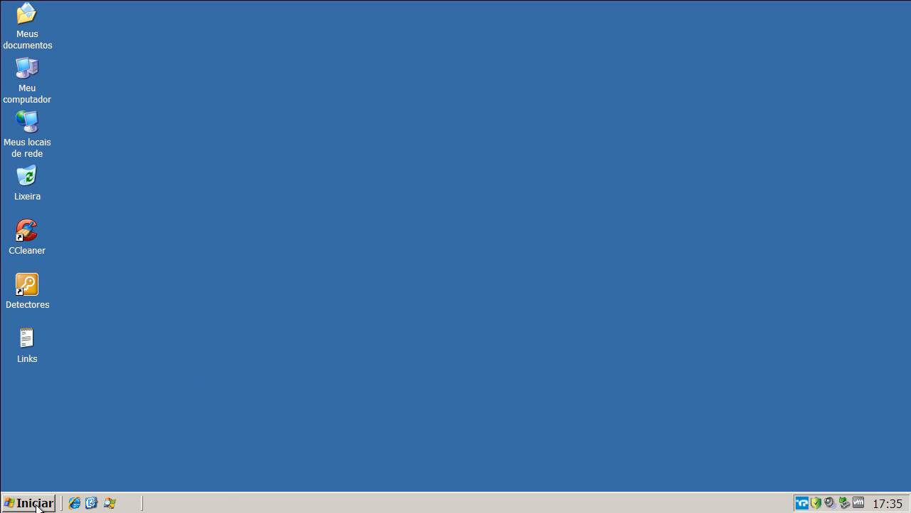
# Restart the computer.
pyautogui.click(37, 504)
pyautogui.click(67, 483)
pyautogui.click(516, 202)
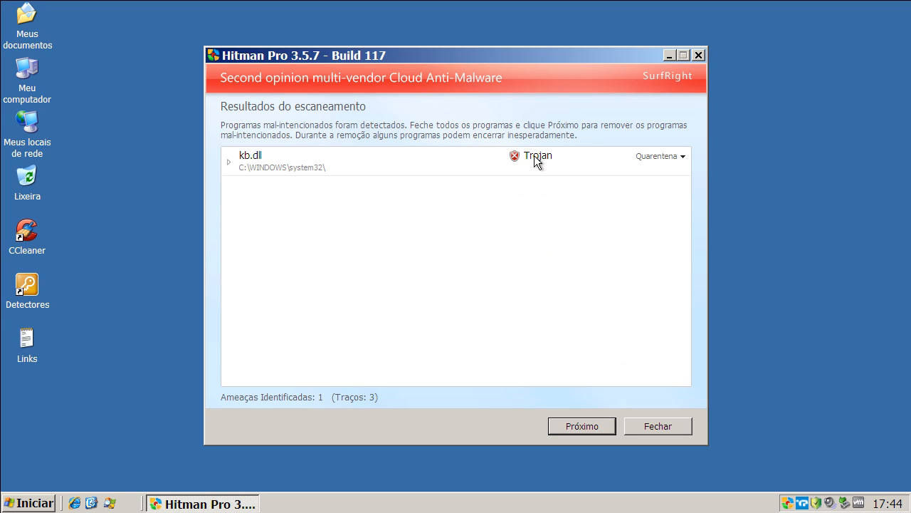
# Quarantine kb.dll from the Hitman Pro scan results and close Hitman Pro.
pyautogui.click(573, 423)
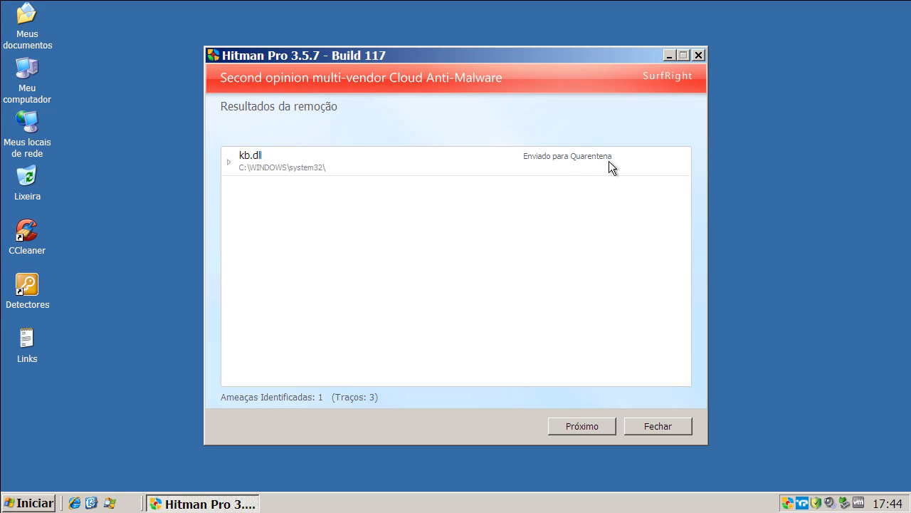
pyautogui.click(659, 427)
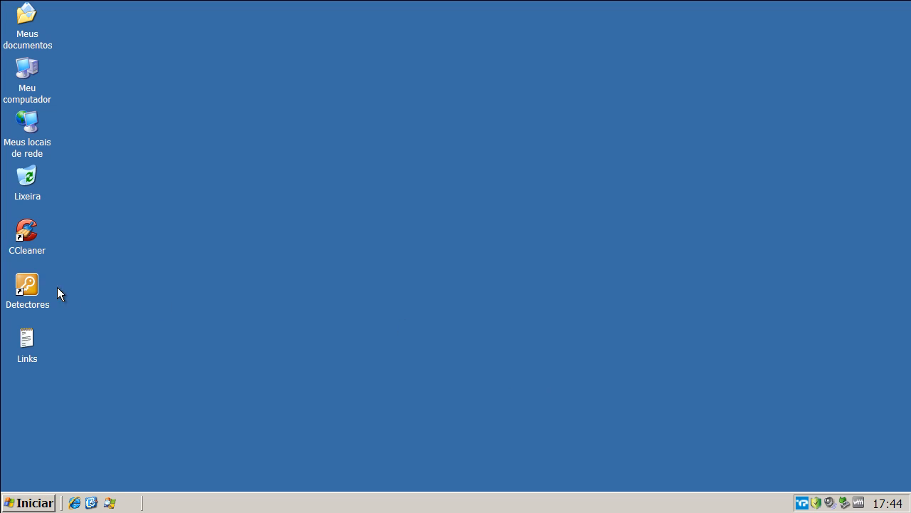
# Run the CCleaner cleanup with its current Windows options and close CCleaner.
pyautogui.doubleClick(26, 235)
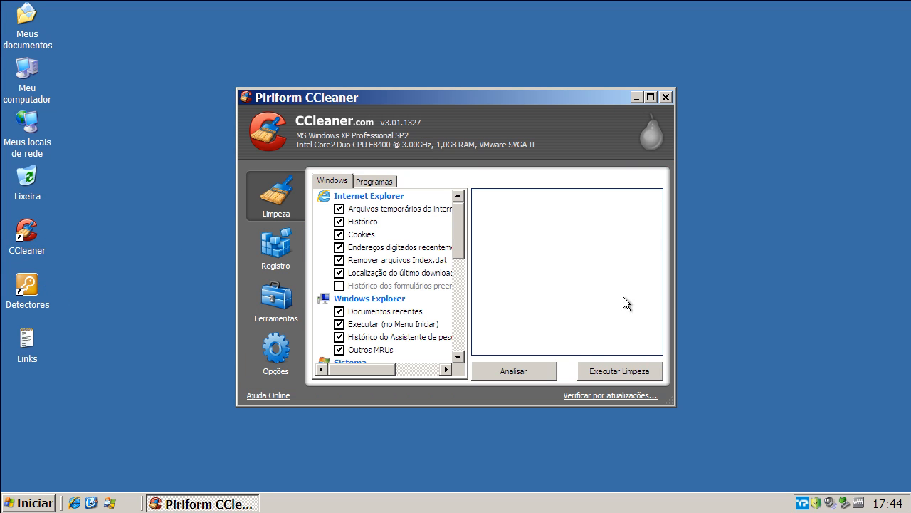
pyautogui.click(628, 368)
pyautogui.click(627, 369)
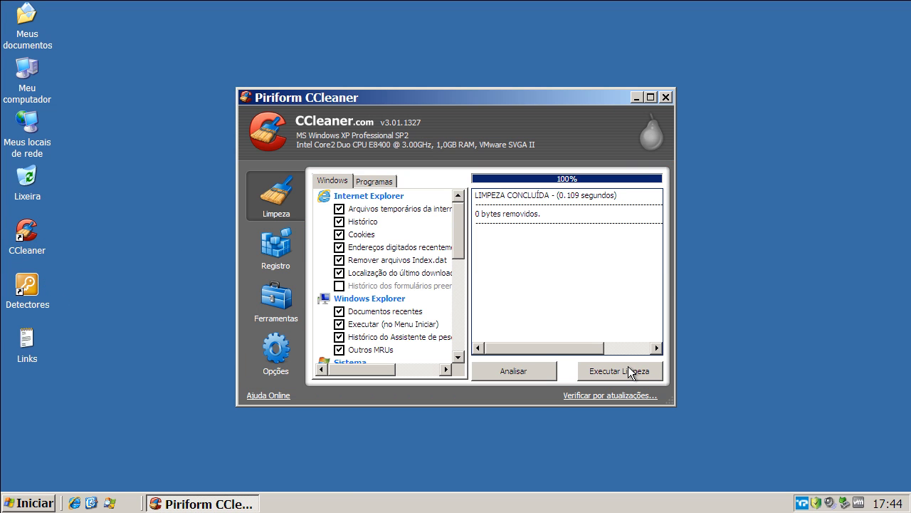
pyautogui.click(667, 98)
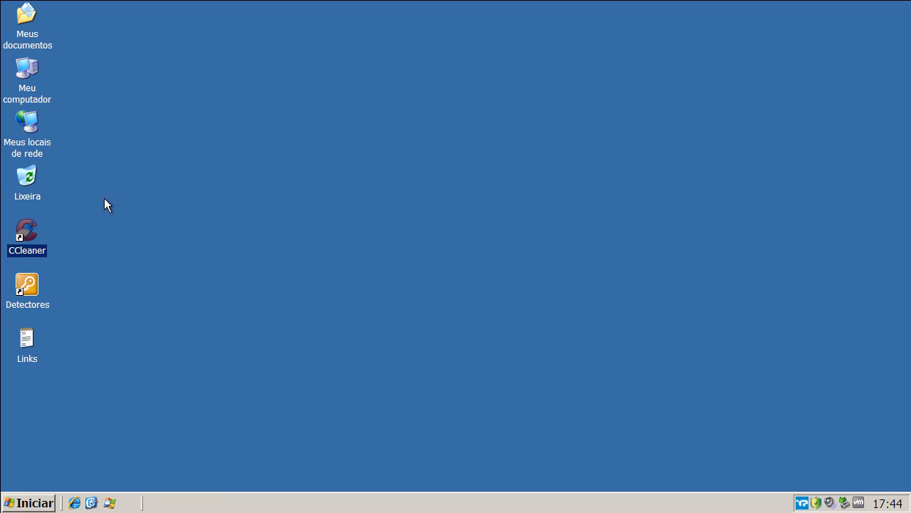
# Launch Malwarebytes from the Detectores tools folder and close the folder window.
pyautogui.doubleClick(27, 285)
pyautogui.click(413, 138)
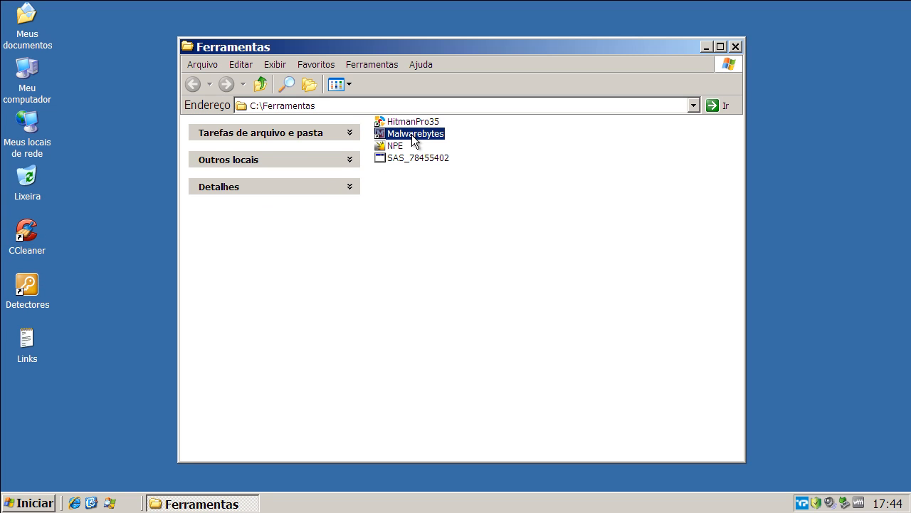
pyautogui.rightClick(413, 139)
pyautogui.click(426, 143)
pyautogui.click(736, 46)
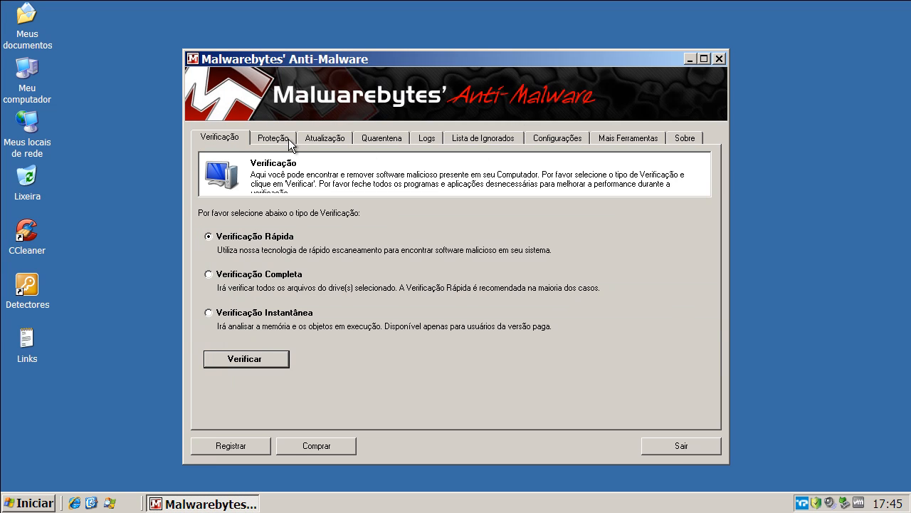
# Check for and download Malwarebytes database updates.
pyautogui.click(304, 139)
pyautogui.click(267, 279)
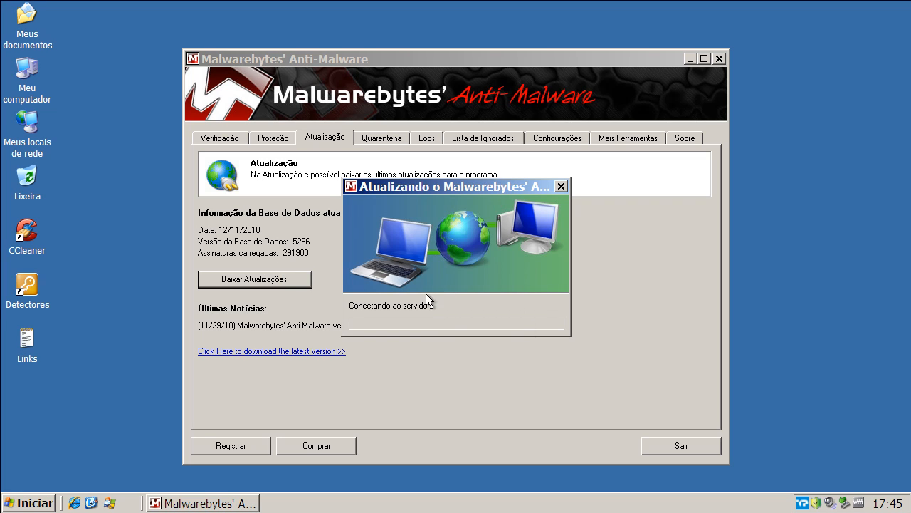
pyautogui.click(463, 290)
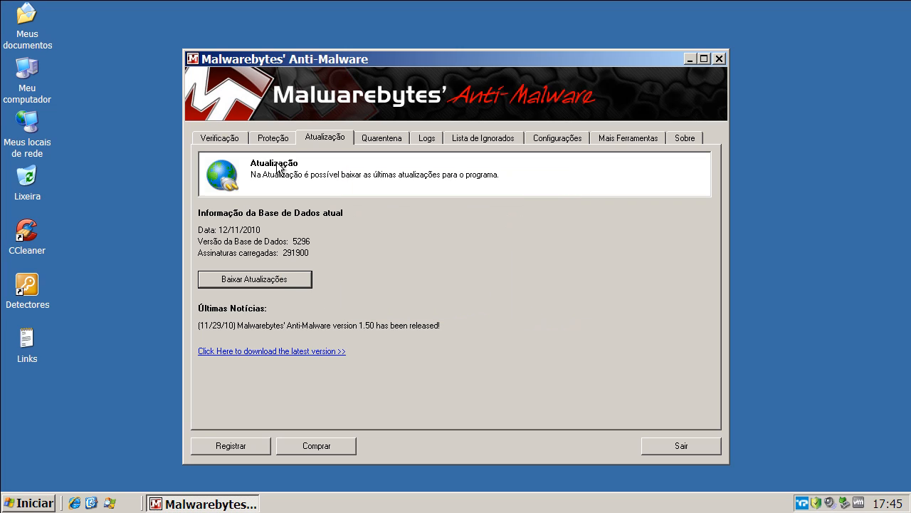
# Run a Malwarebytes quick scan (Verificação Rápida) and dismiss the completion message.
pyautogui.click(234, 138)
pyautogui.click(254, 362)
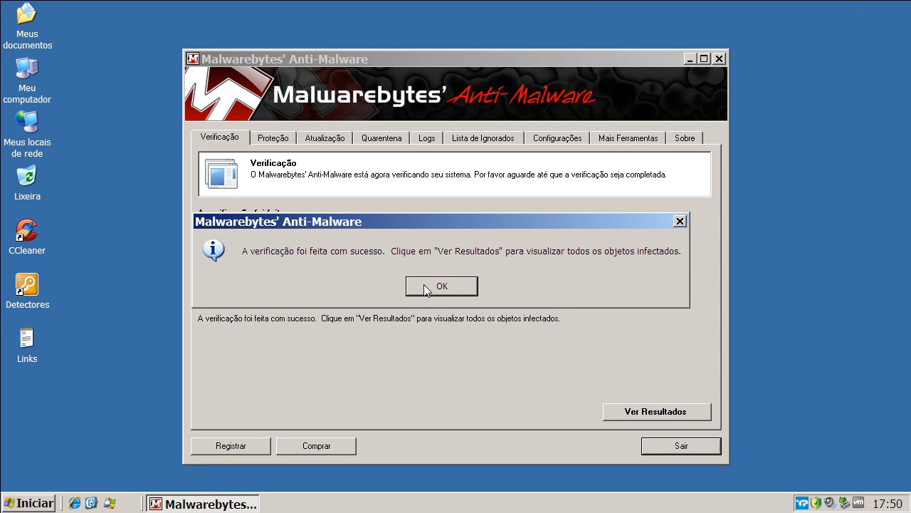
pyautogui.click(426, 284)
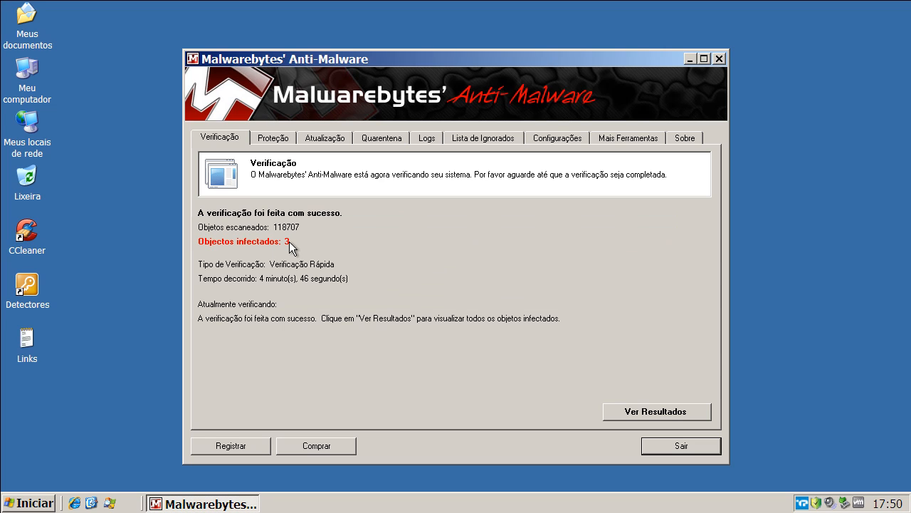
# Display the Malwarebytes scan results and widen the Ítem and Categoria columns to read the detected objects.
pyautogui.click(642, 410)
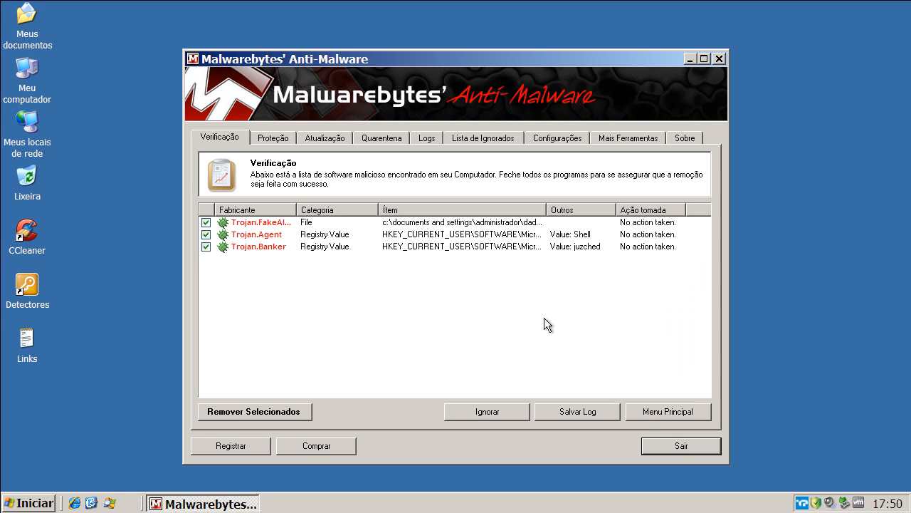
pyautogui.moveTo(630, 210)
pyautogui.mouseDown()
pyautogui.moveTo(661, 209)
pyautogui.moveTo(639, 209)
pyautogui.mouseUp()
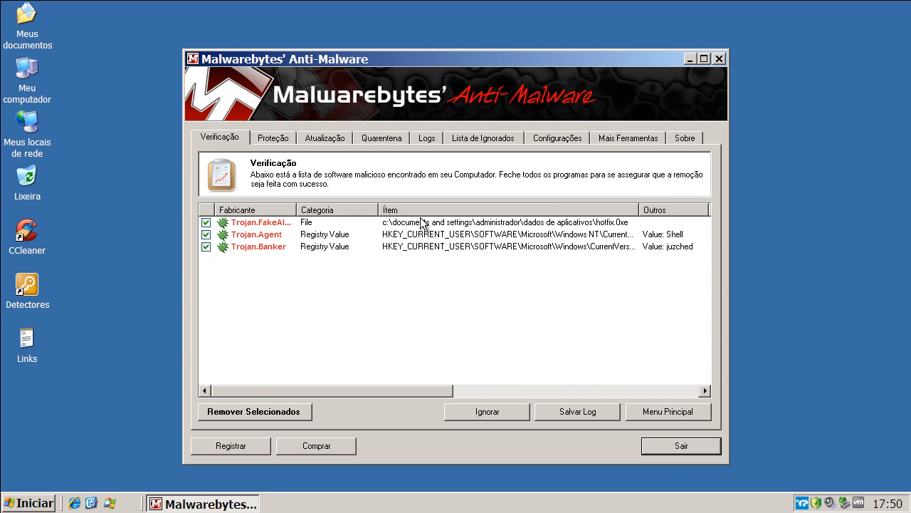
pyautogui.moveTo(379, 209); pyautogui.dragTo(390, 209)
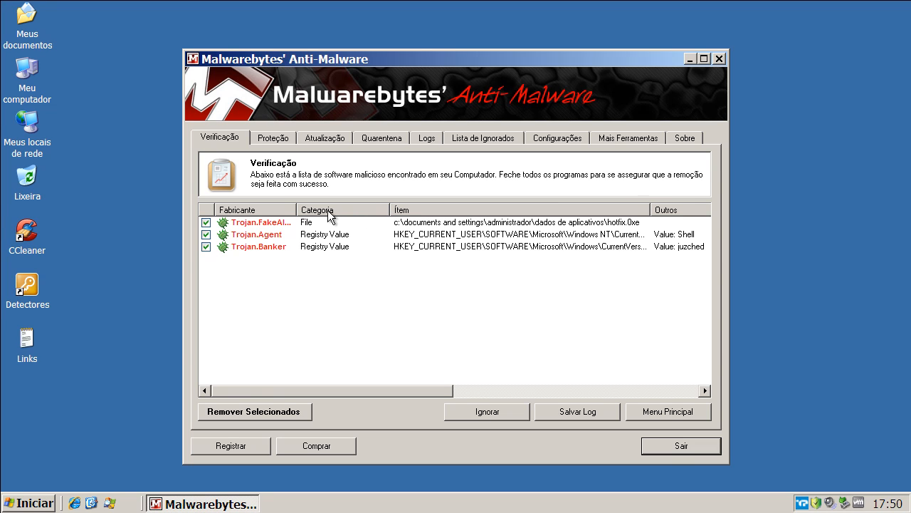
# Widen the Fabricante and Ítem columns and examine the Trojan.FakeAlert, Trojan.Agent and Trojan.Banker detections in the scan results.
pyautogui.moveTo(298, 206); pyautogui.dragTo(339, 205)
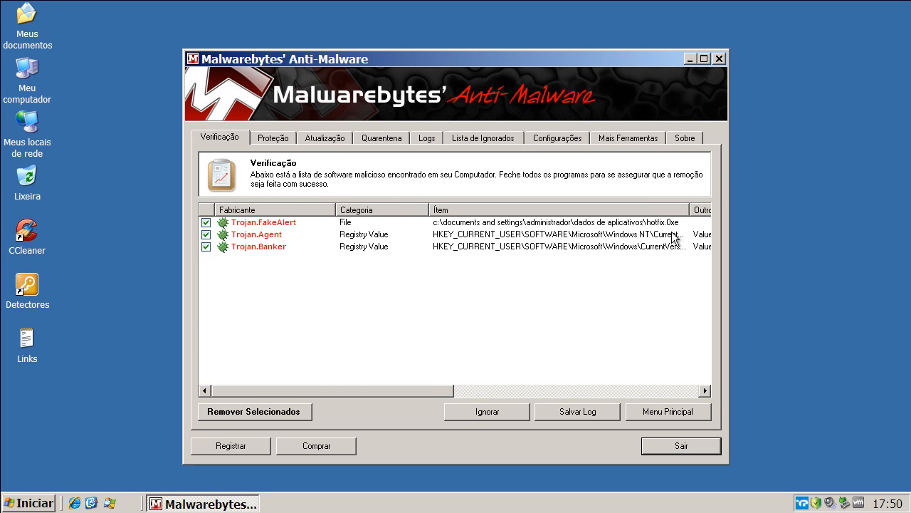
pyautogui.moveTo(691, 209); pyautogui.dragTo(713, 209)
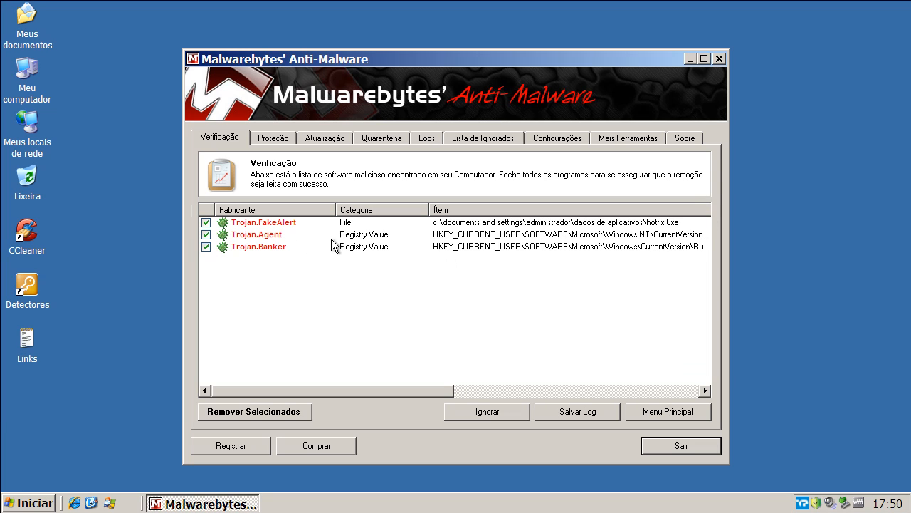
pyautogui.click(362, 236)
pyautogui.click(365, 244)
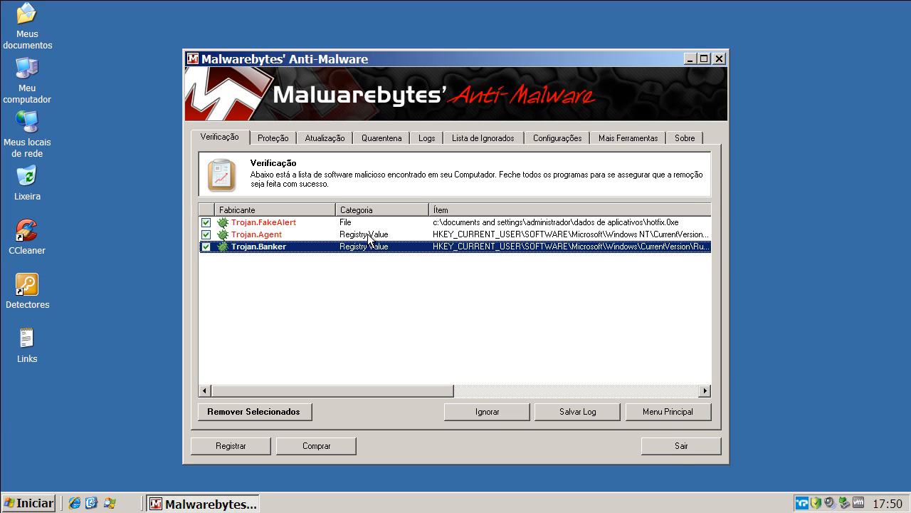
pyautogui.click(367, 236)
pyautogui.click(369, 246)
pyautogui.click(370, 239)
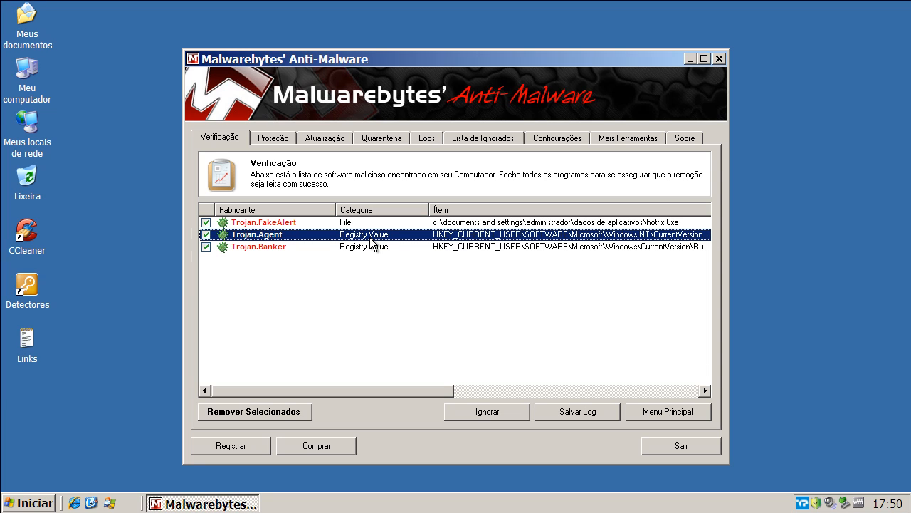
pyautogui.click(285, 248)
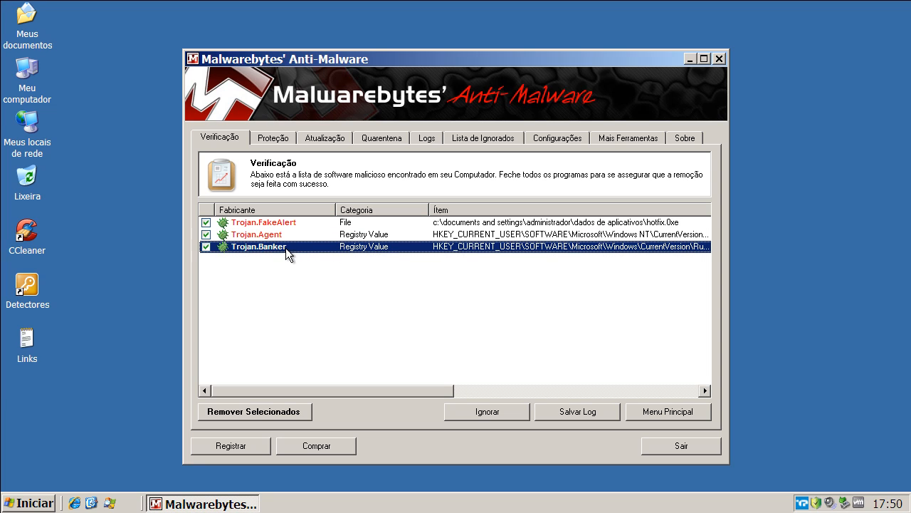
pyautogui.click(289, 223)
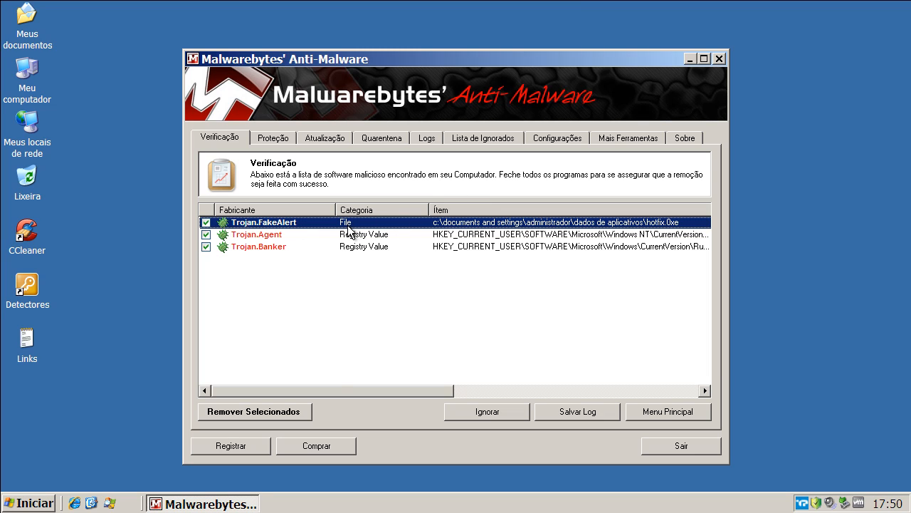
# Remove the checked Malwarebytes detections, close the log, decline the restart and exit the program.
pyautogui.click(286, 413)
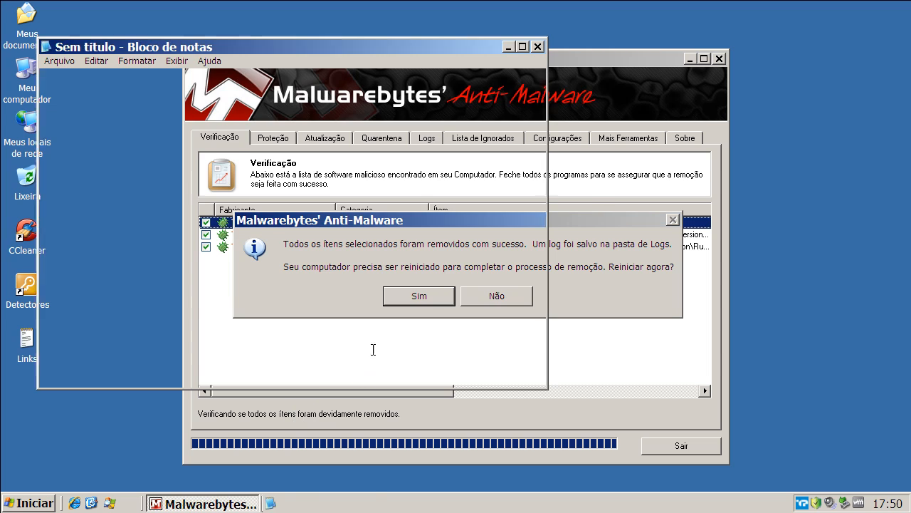
pyautogui.click(538, 46)
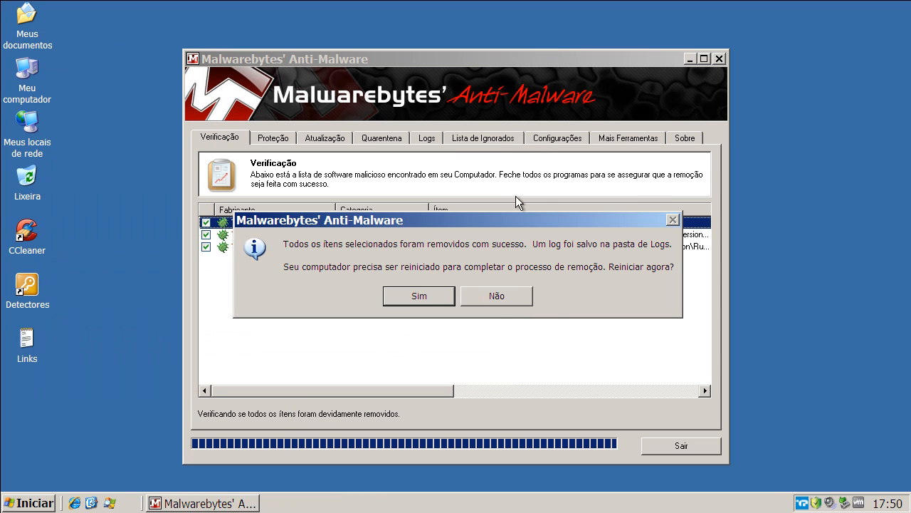
pyautogui.click(496, 298)
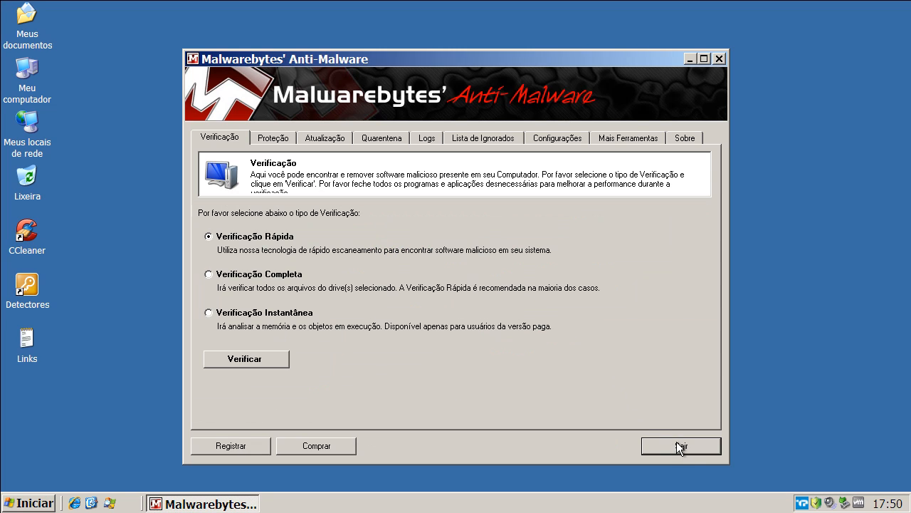
pyautogui.click(684, 445)
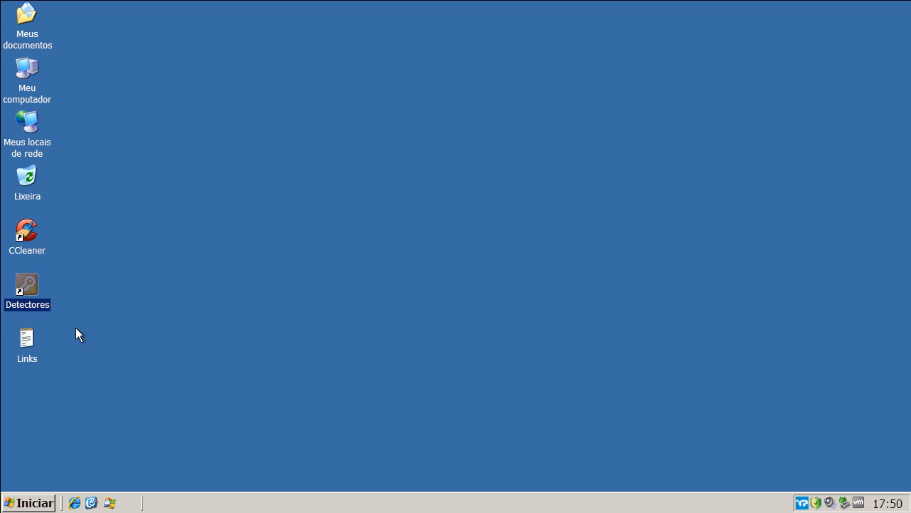
# Launch SAS_78455402 from the Detectores tools folder and allow Windows Explorer through the TrustPort firewall with the choice remembered.
pyautogui.doubleClick(32, 289)
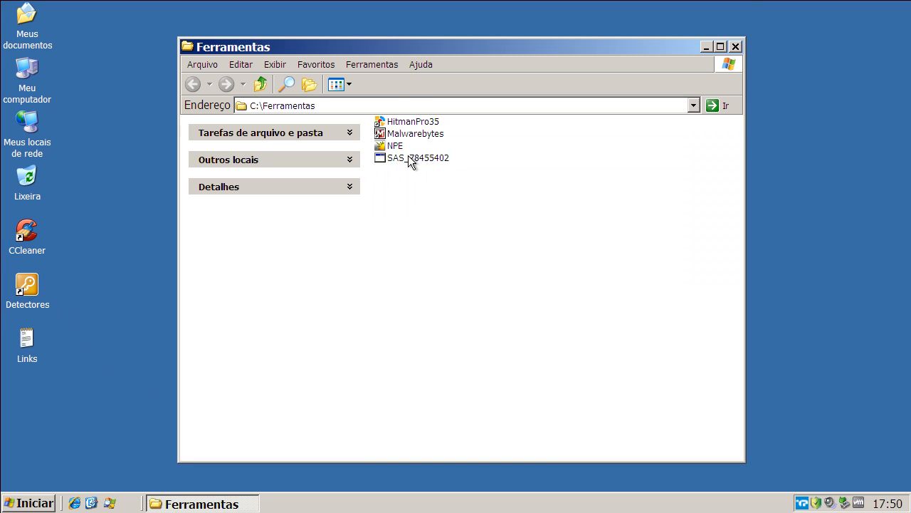
pyautogui.rightClick(408, 158)
pyautogui.click(423, 167)
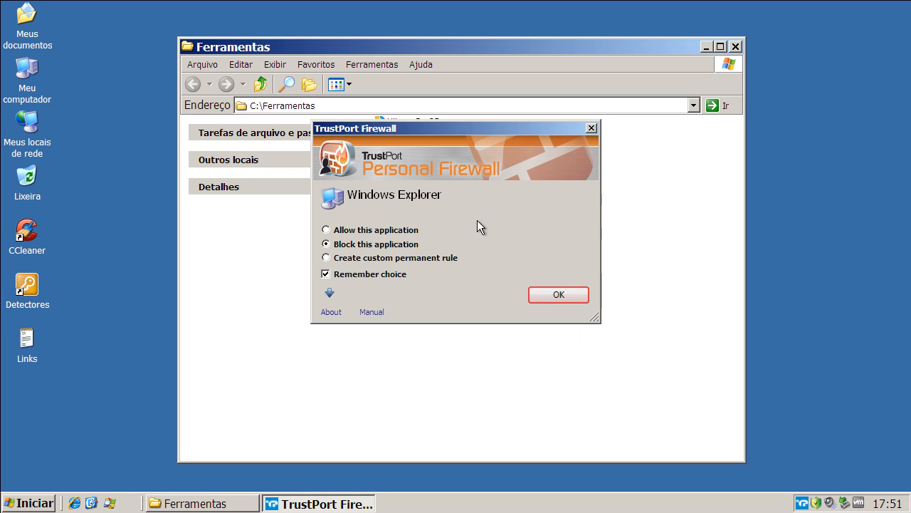
pyautogui.click(327, 230)
pyautogui.click(536, 295)
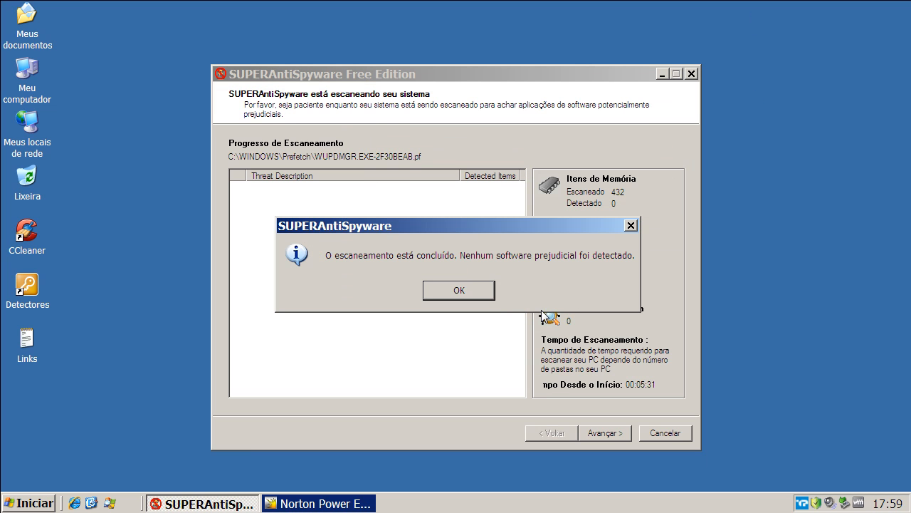
# Dismiss the SUPERAntiSpyware scan completion message, then close SUPERAntiSpyware and Norton Power Eraser.
pyautogui.click(443, 290)
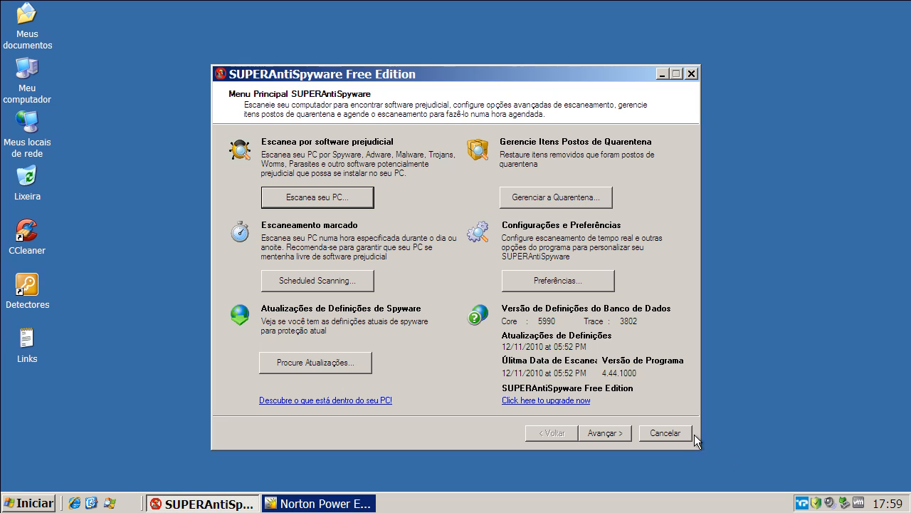
pyautogui.click(688, 434)
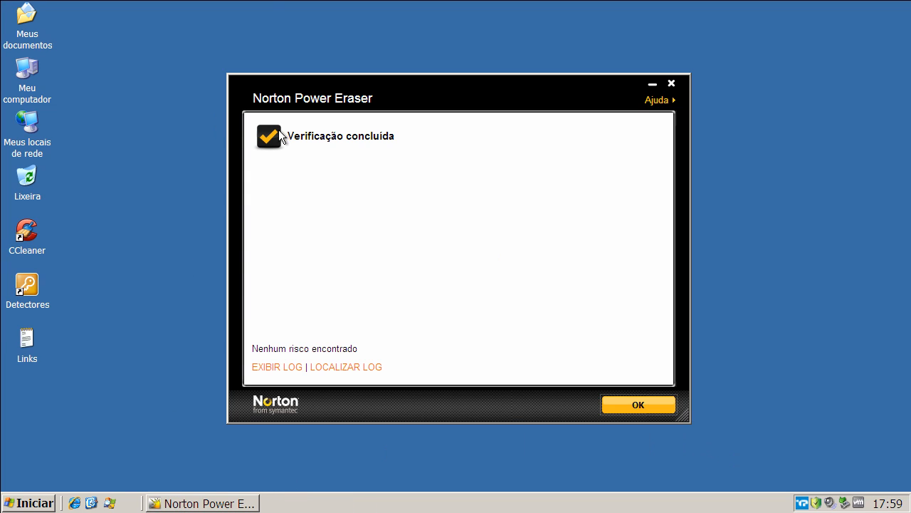
pyautogui.click(672, 84)
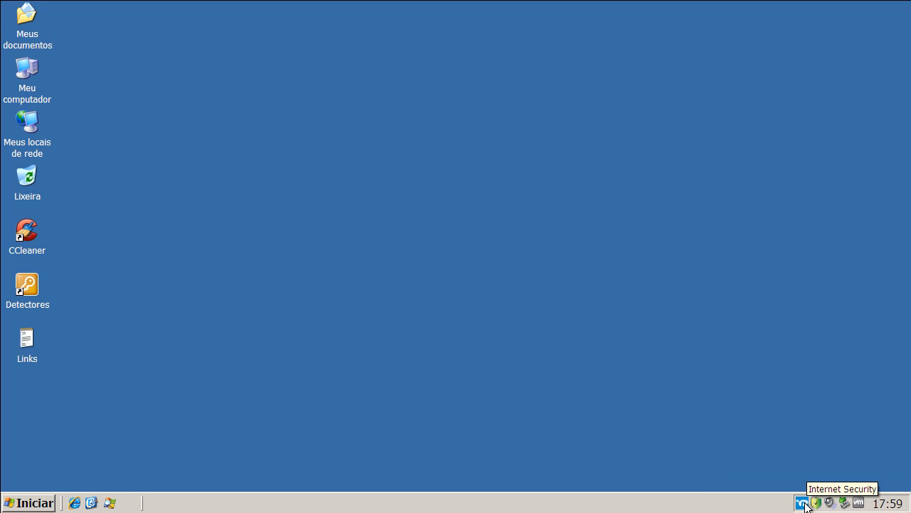
# Open TrustPort Internet Security from its notification area icon.
pyautogui.rightClick(804, 502)
pyautogui.click(827, 473)
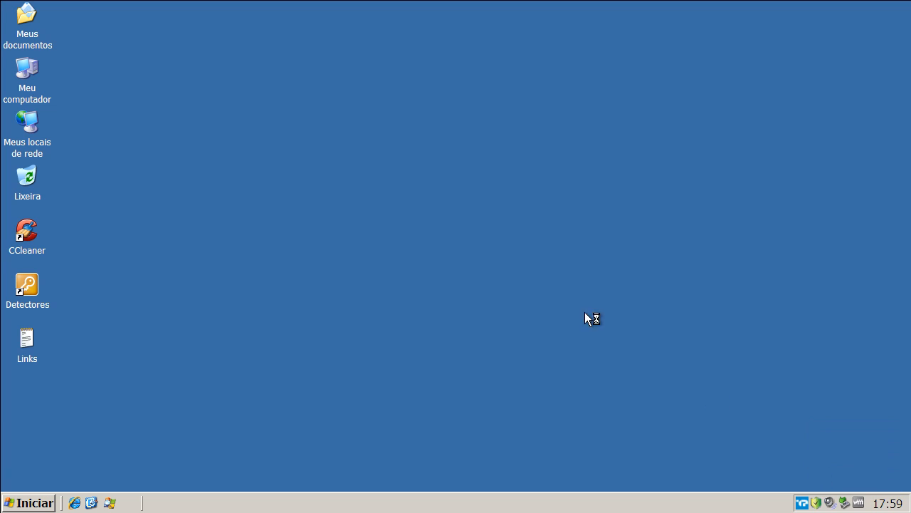